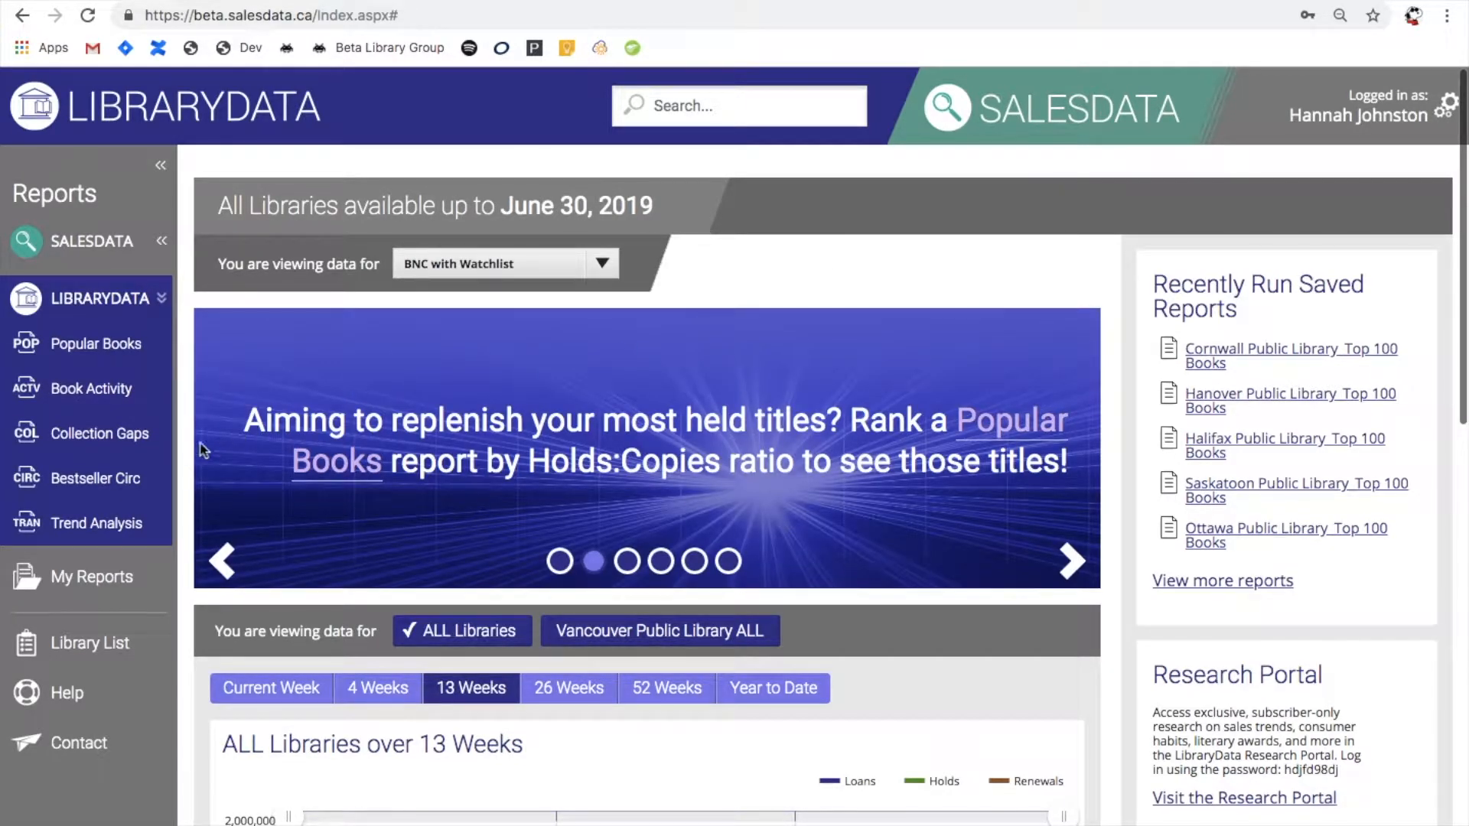
Step: Start a Bestseller Circ report and look through the available library aggregates, leaving the selection without making changes
click(103, 487)
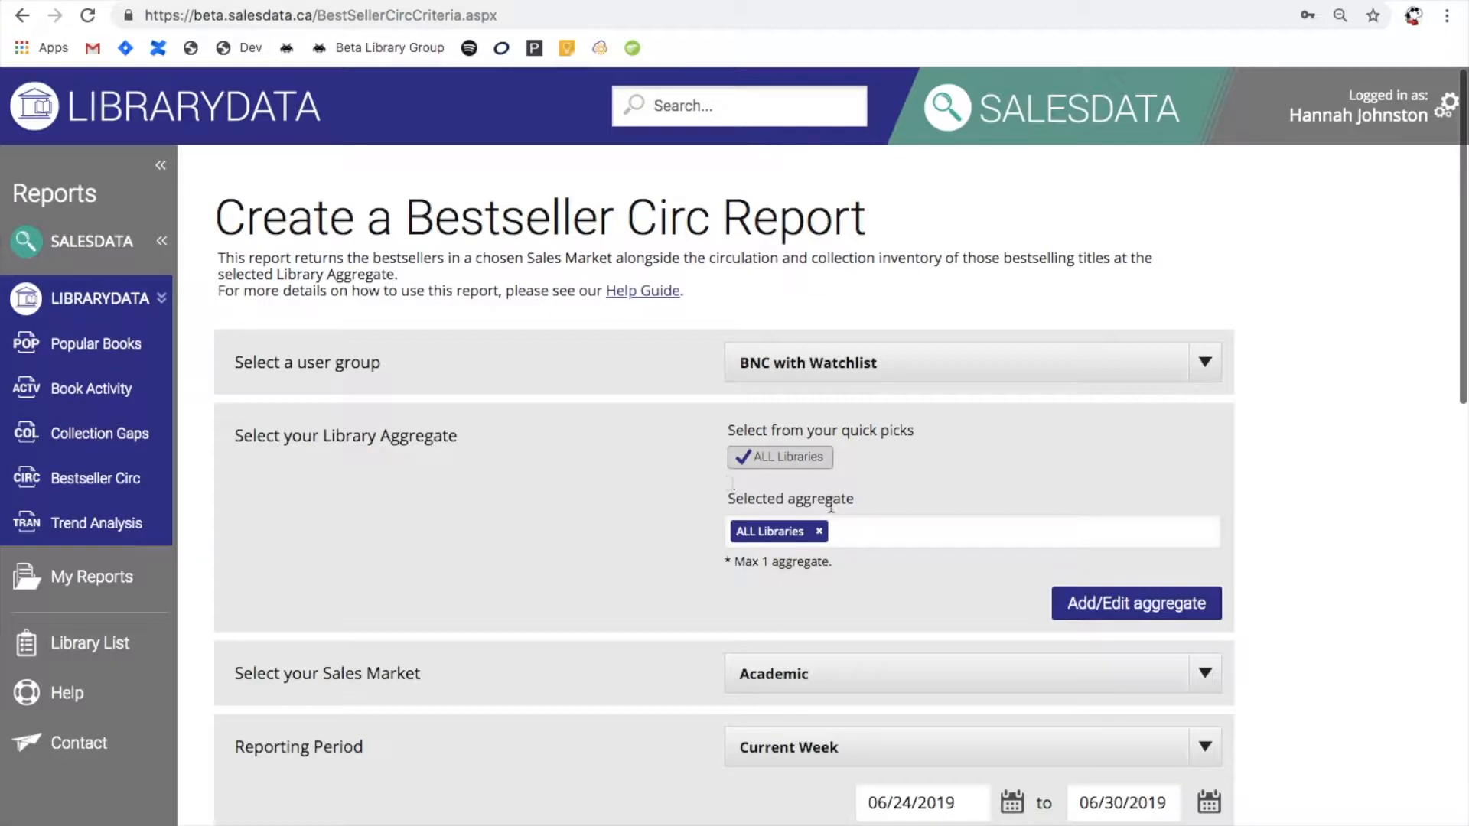
click(1065, 605)
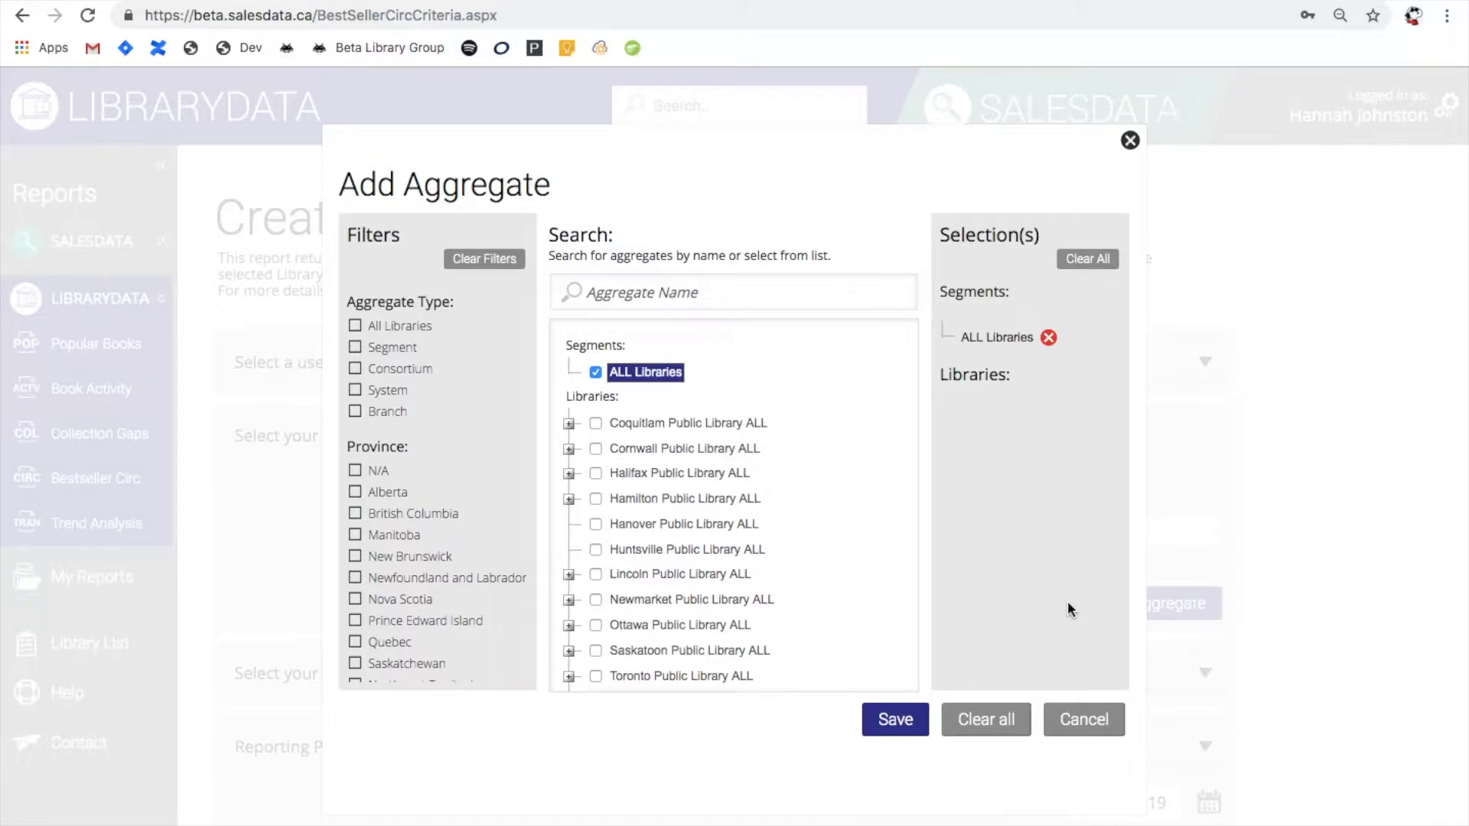
click(723, 498)
scroll(723, 498, down, 3)
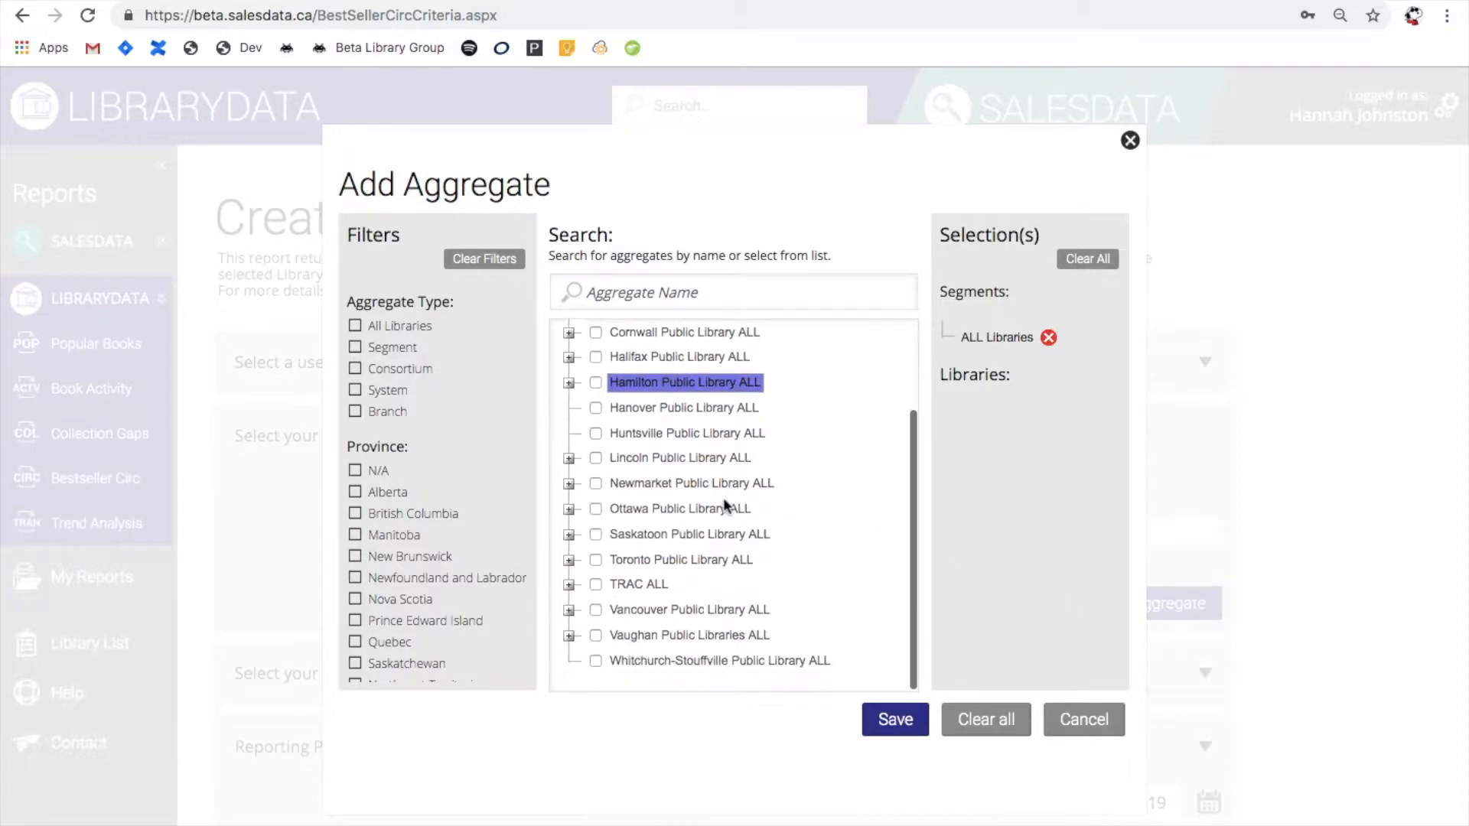
scroll(723, 505, up, 3)
click(704, 293)
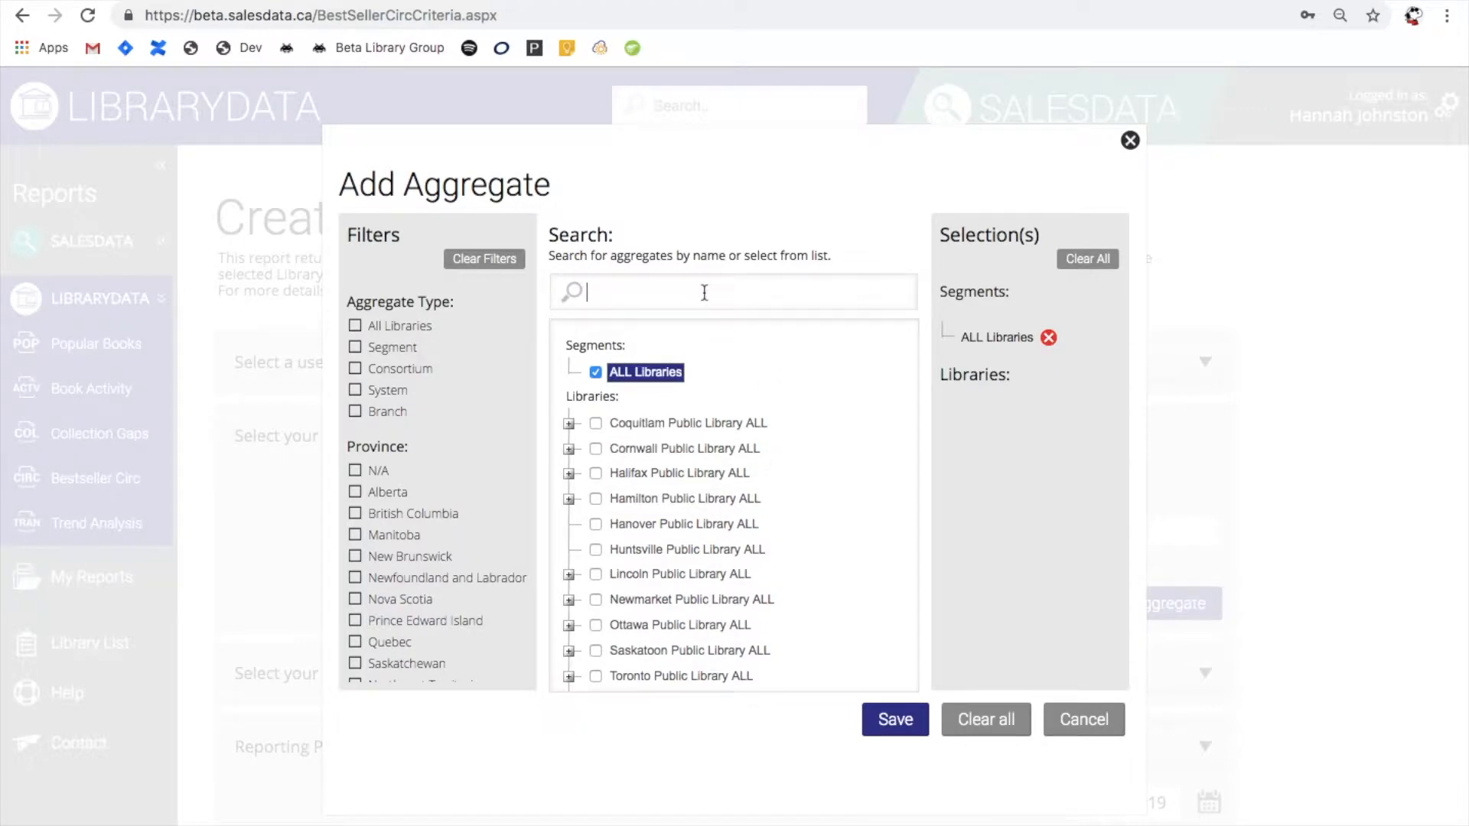
click(1130, 140)
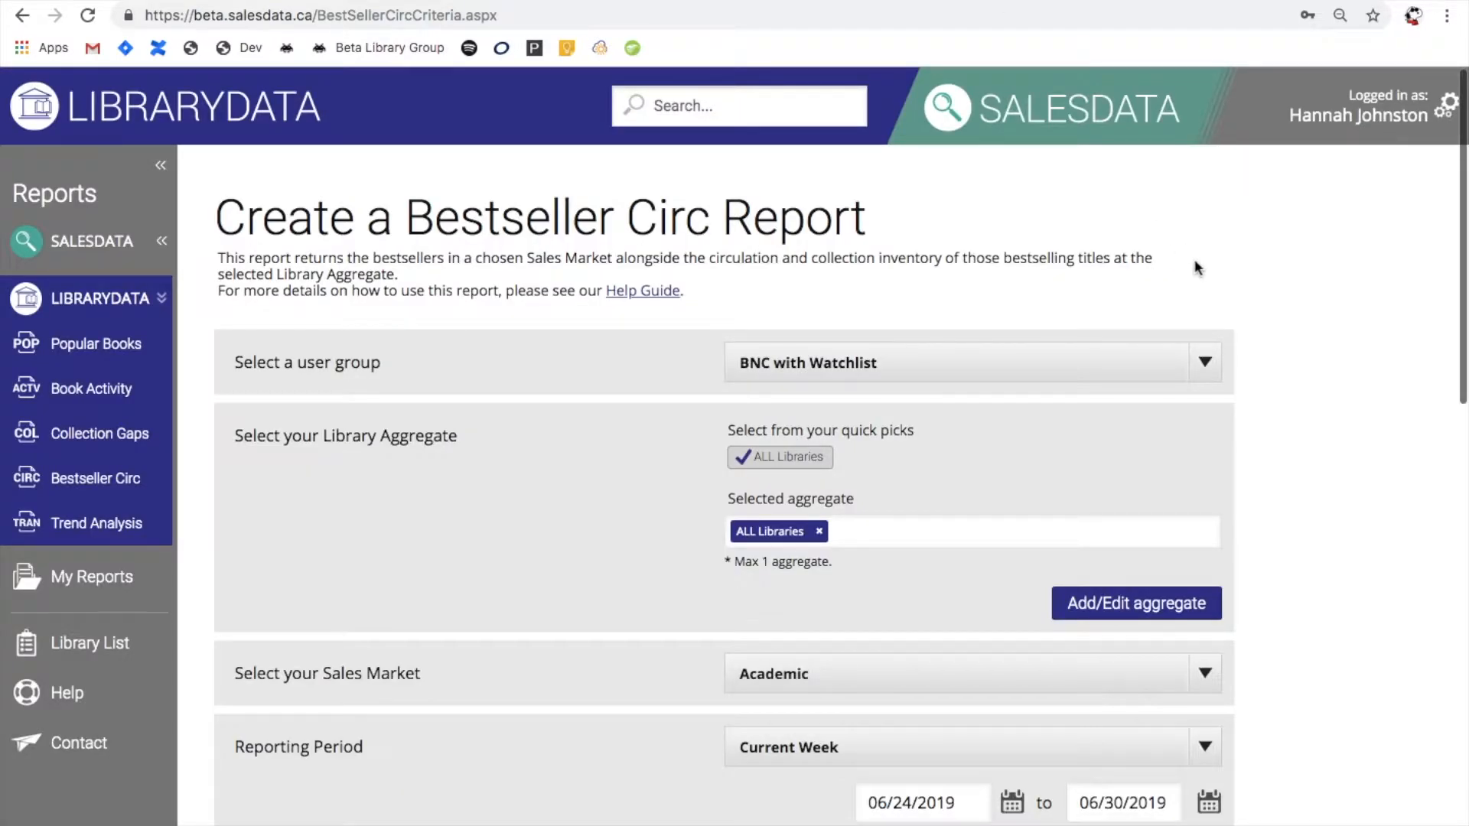
Step: Set the report's sales market to All Markets
scroll(1198, 268, down, 3)
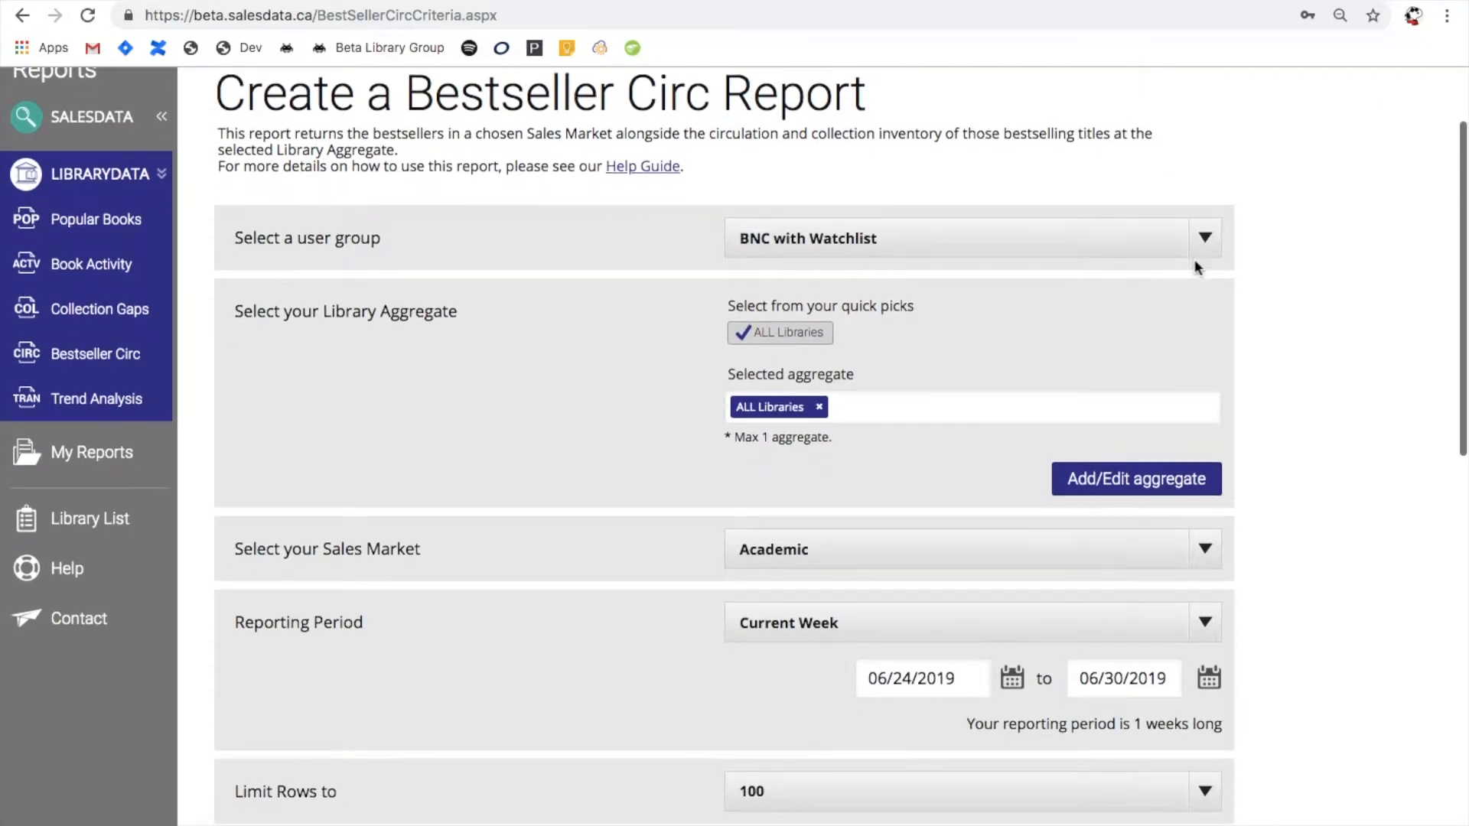
scroll(1195, 268, down, 2)
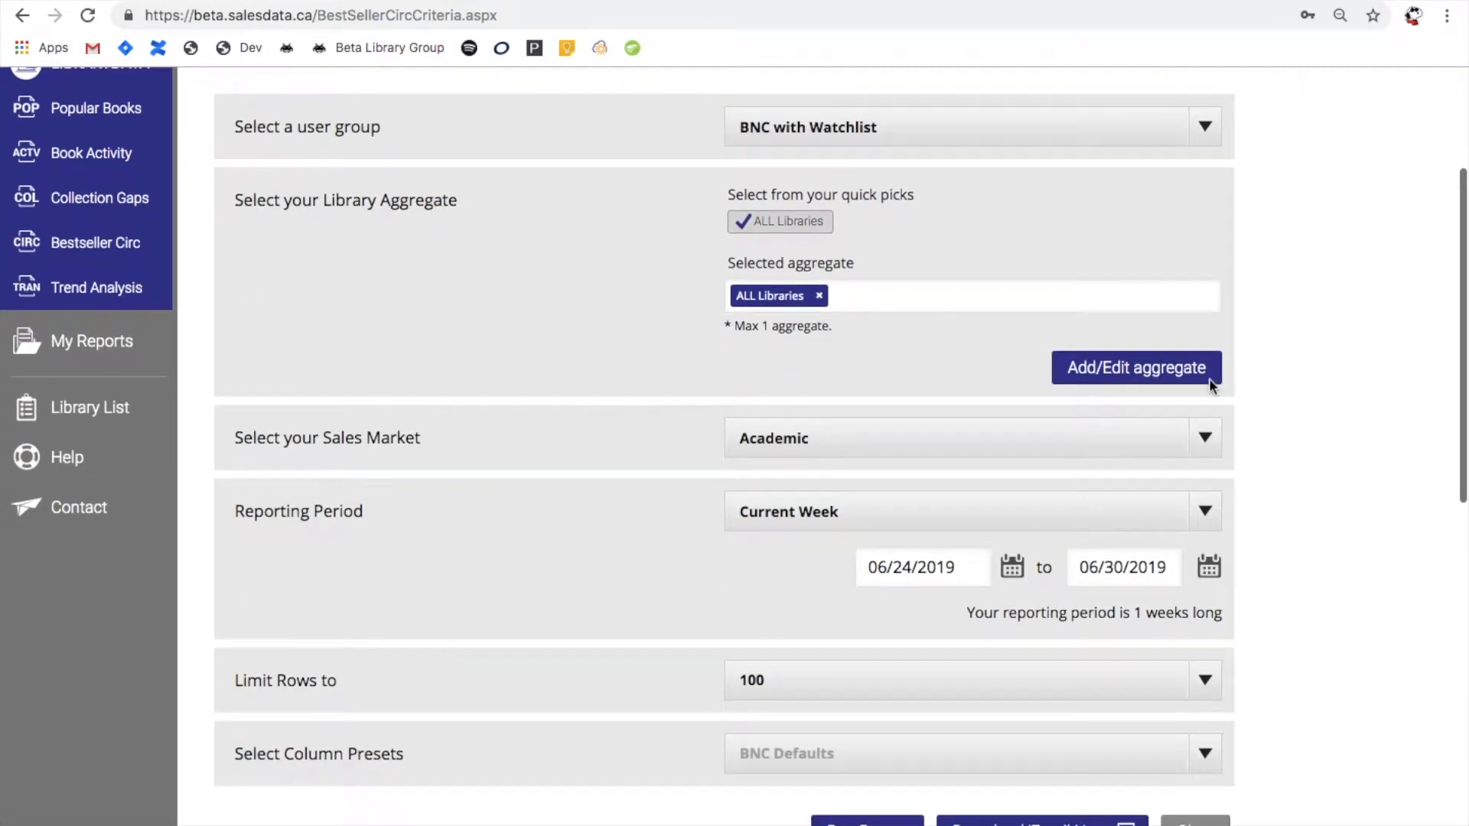
click(1209, 439)
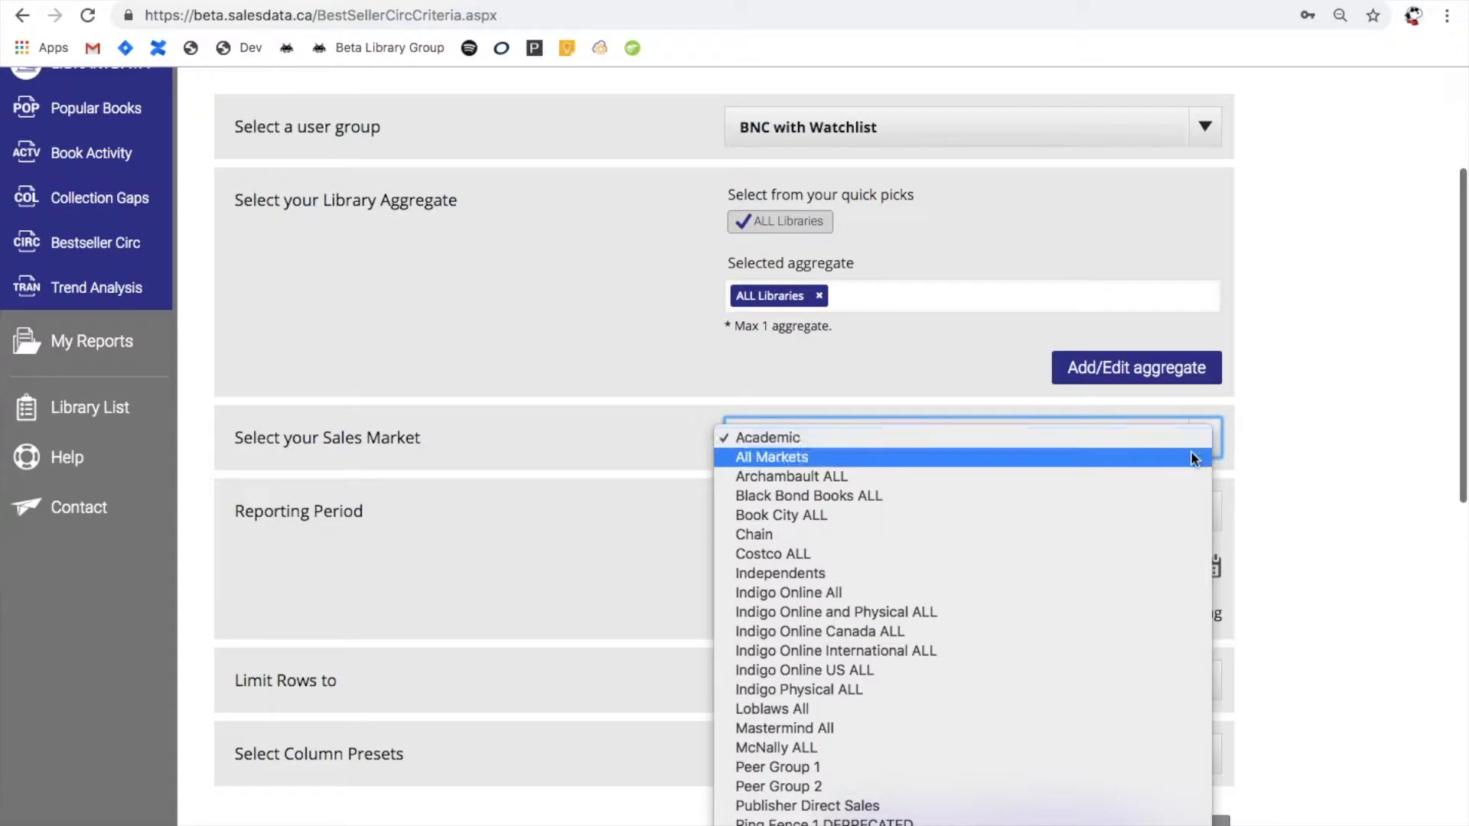
click(1191, 453)
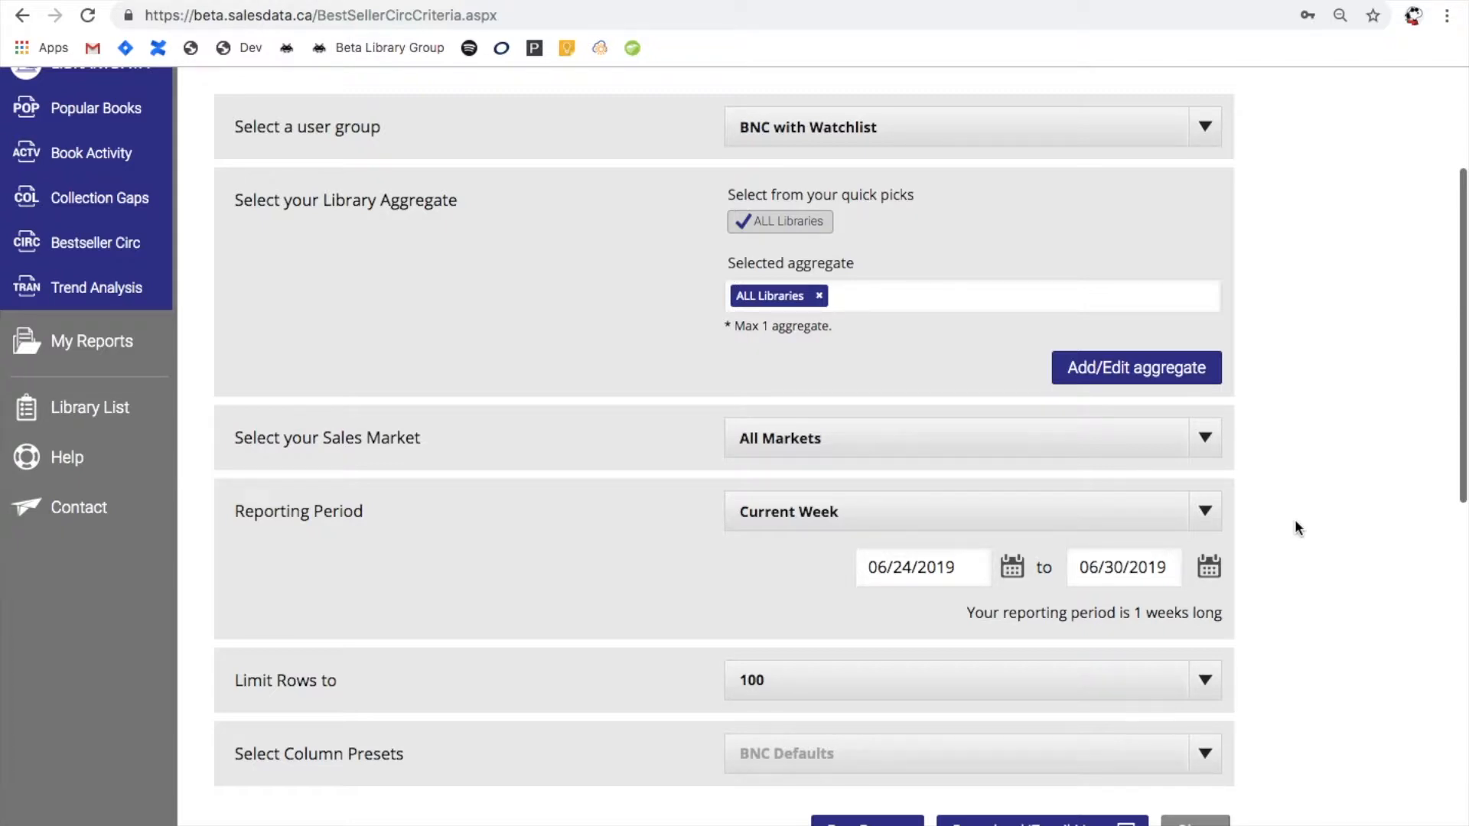
Step: Set the reporting period to Custom and view the end date's calendar without picking another date
click(1205, 511)
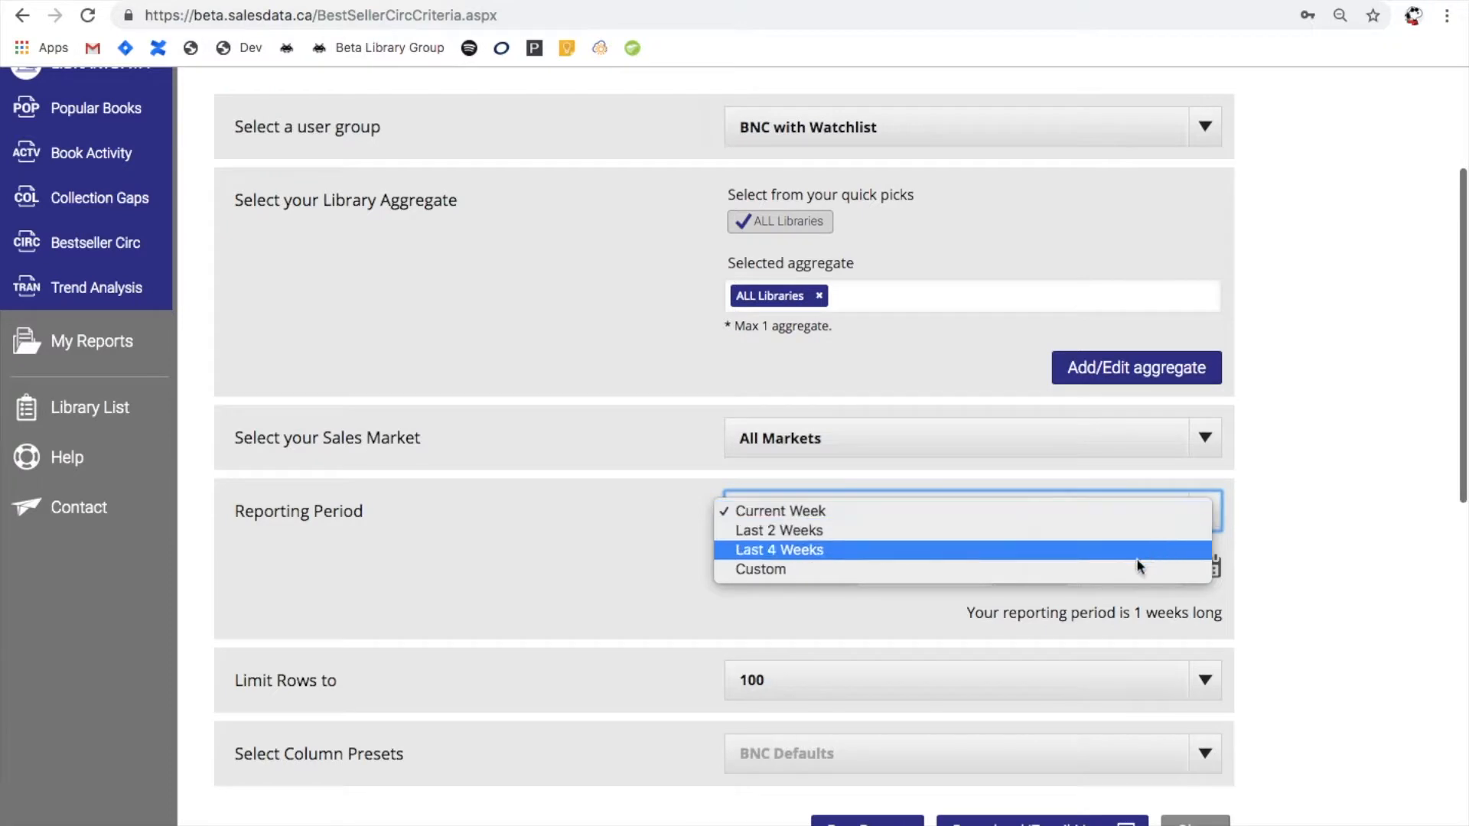
click(1120, 570)
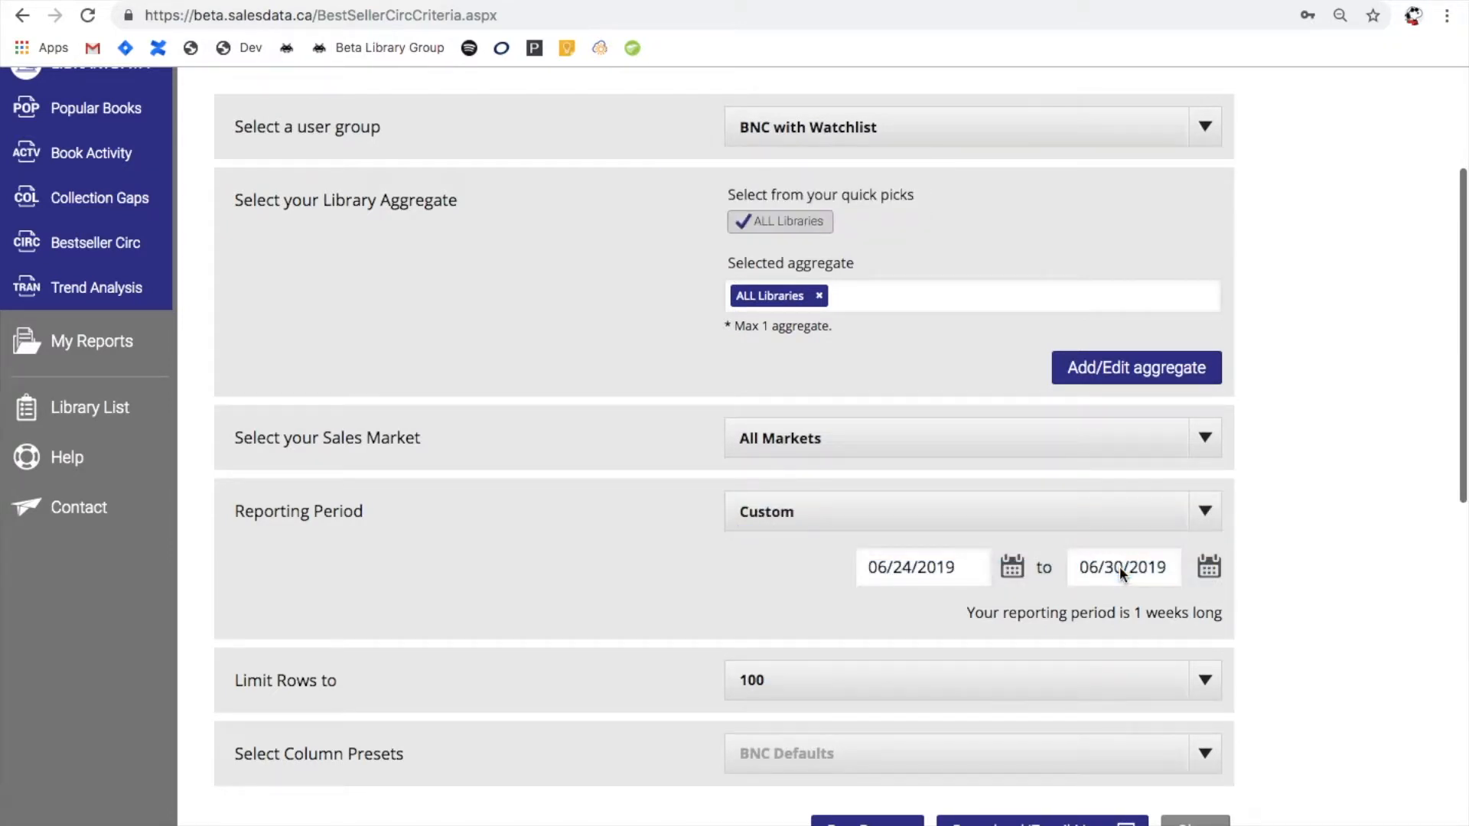
click(1214, 571)
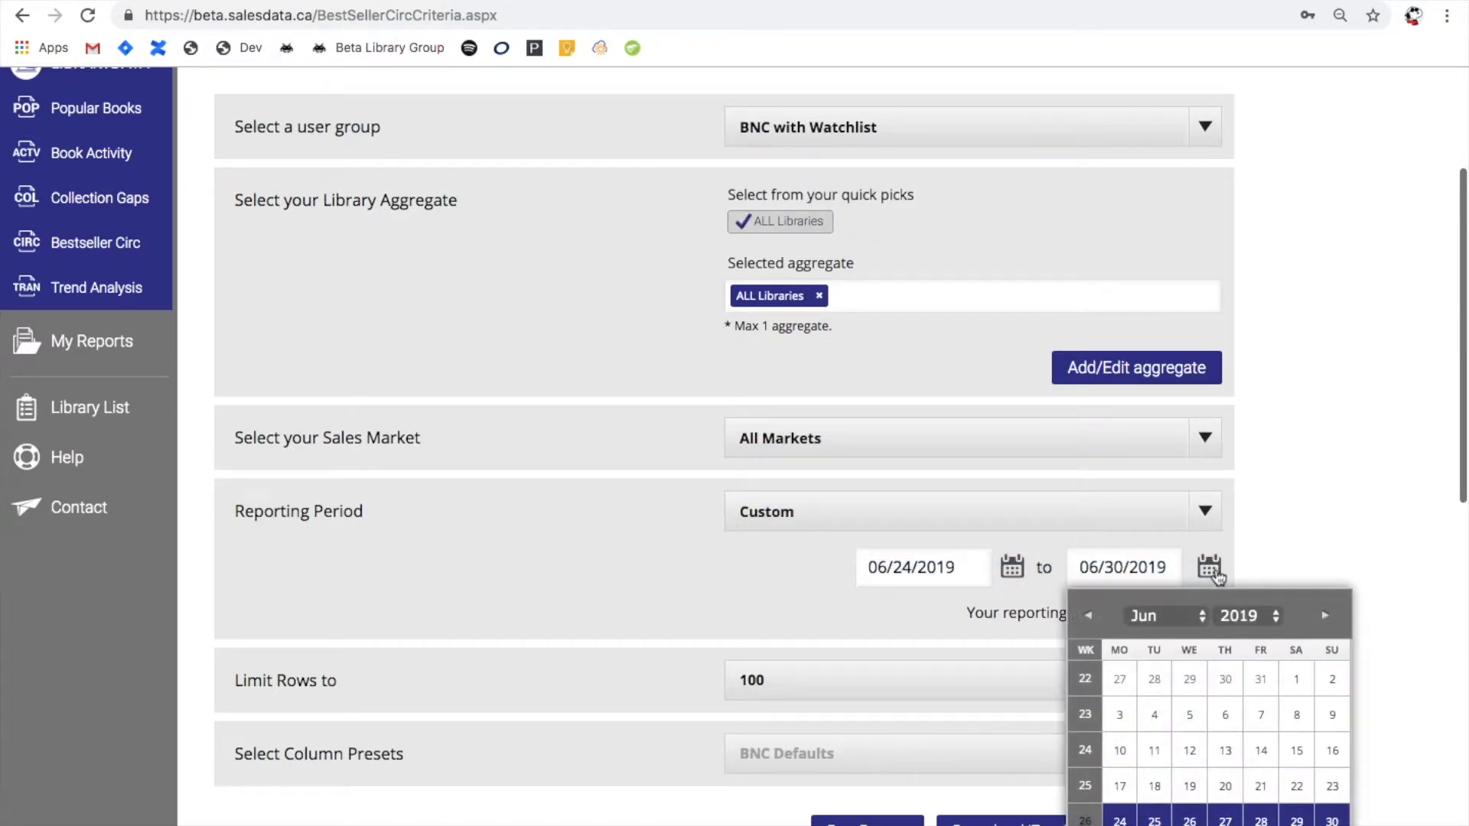
scroll(1258, 528, down, 1)
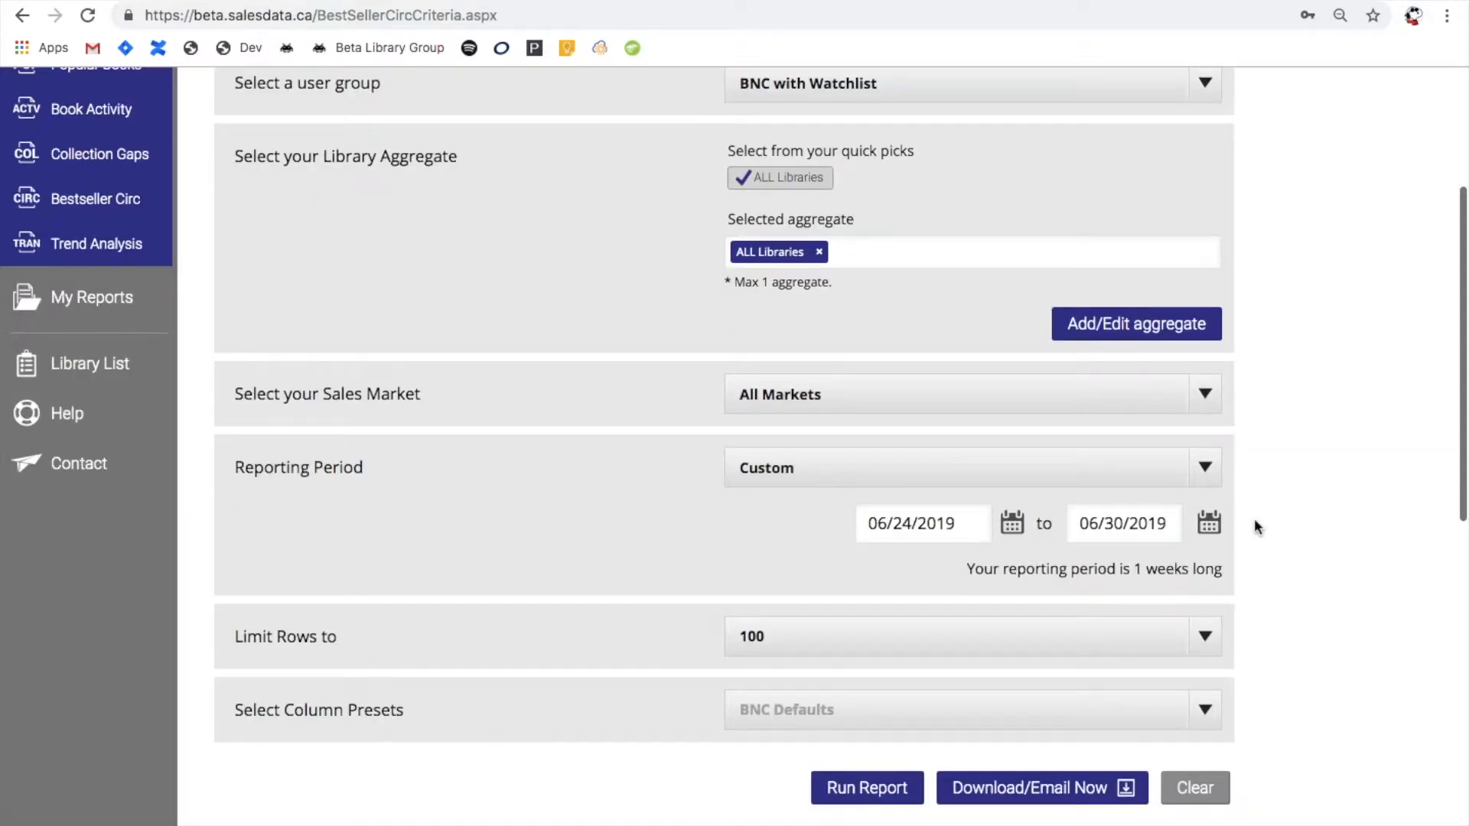
Step: Try limiting the report to 30000 rows, and return the row limit to 100
scroll(1257, 528, down, 2)
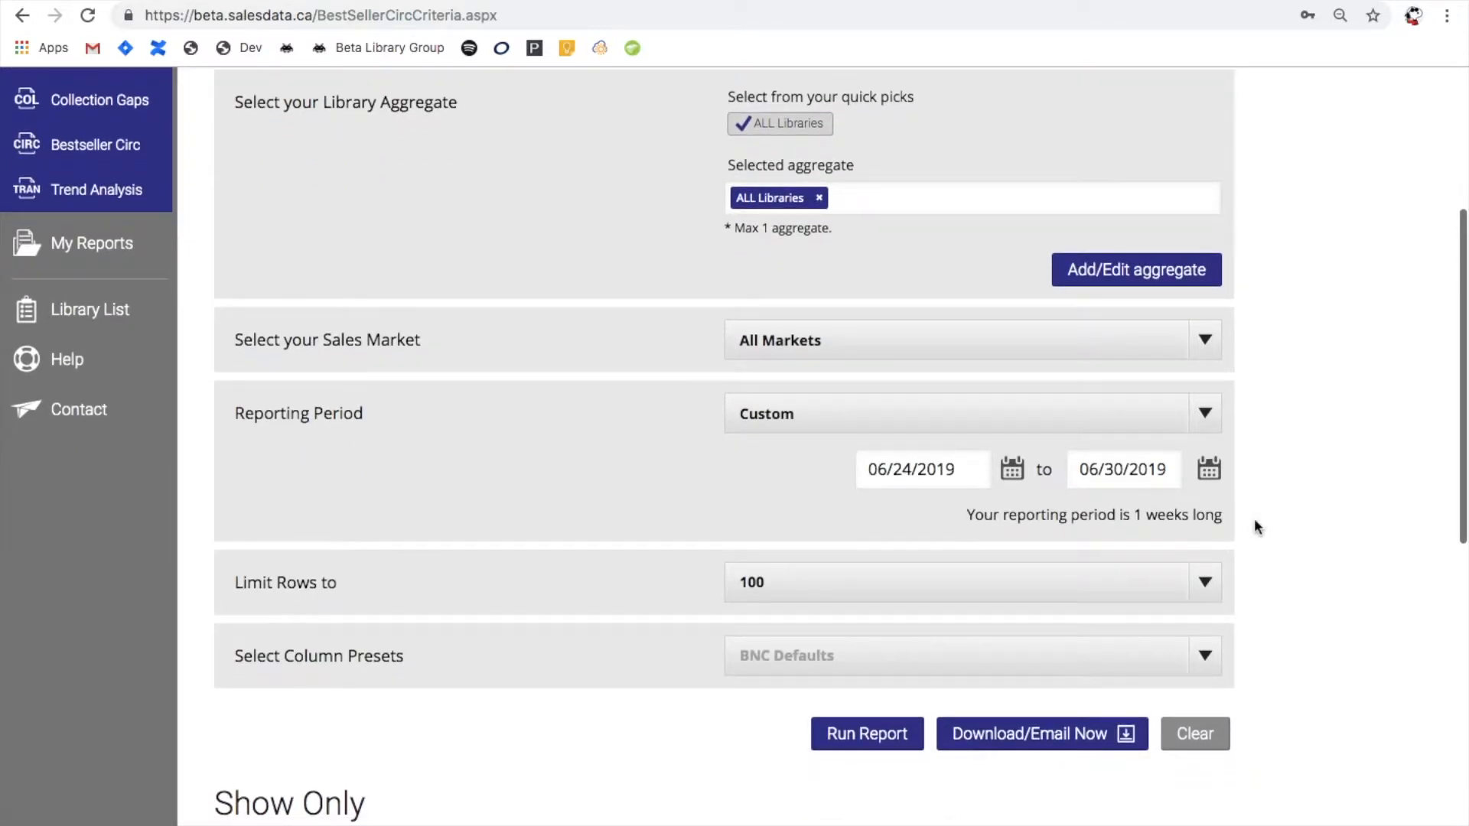
click(1168, 583)
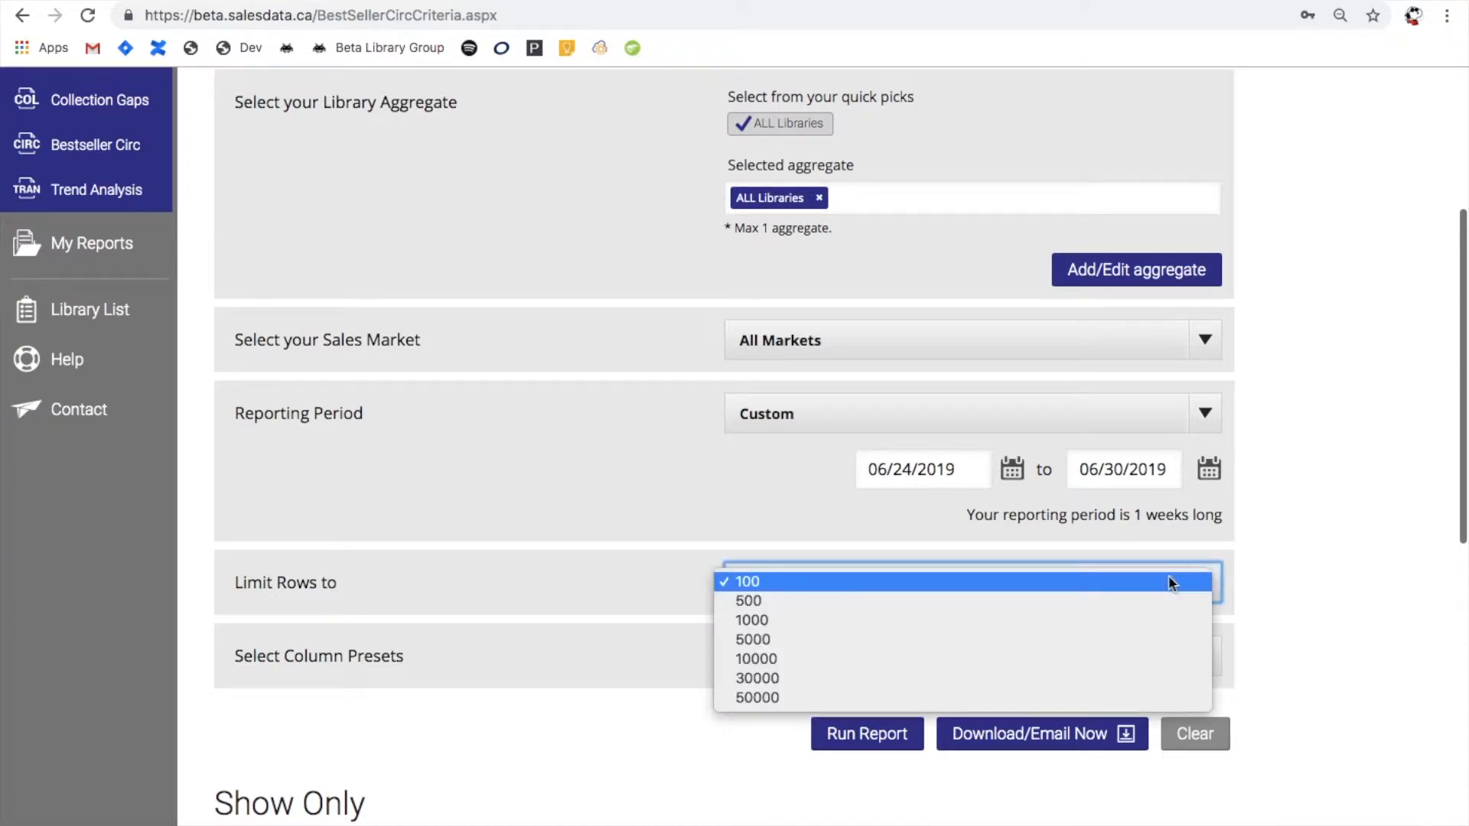
click(1021, 680)
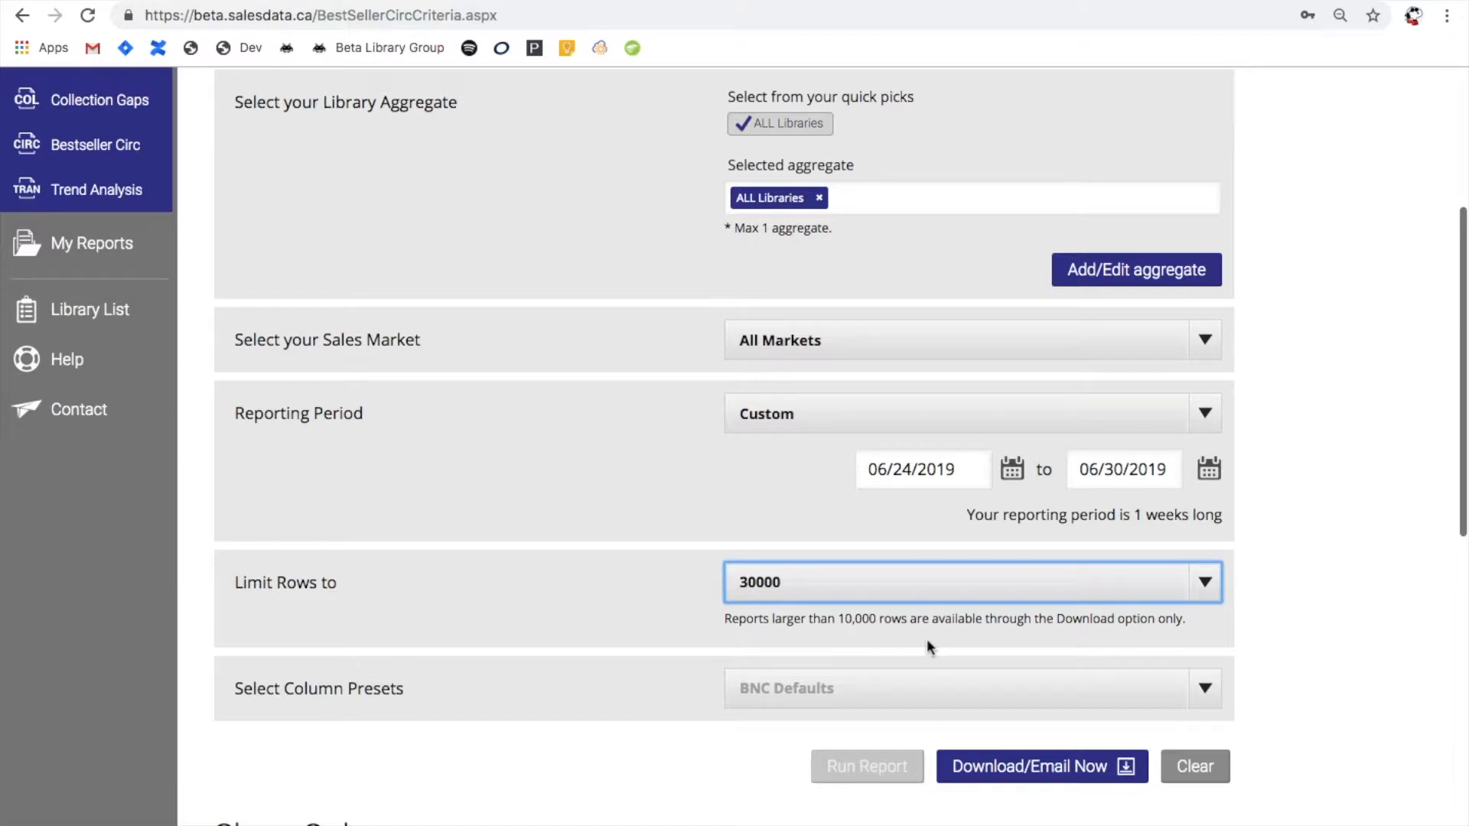
click(860, 580)
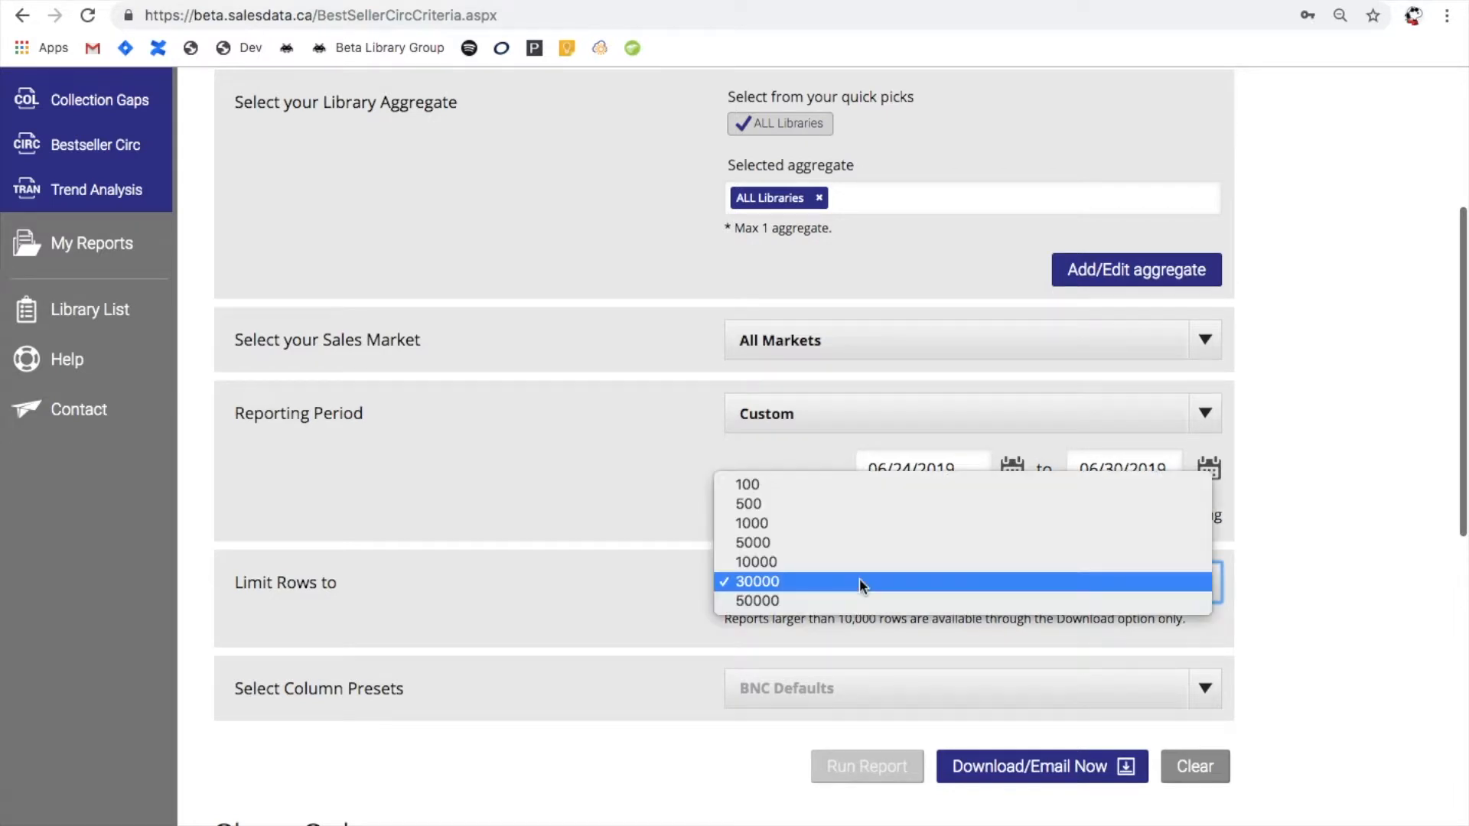
click(811, 490)
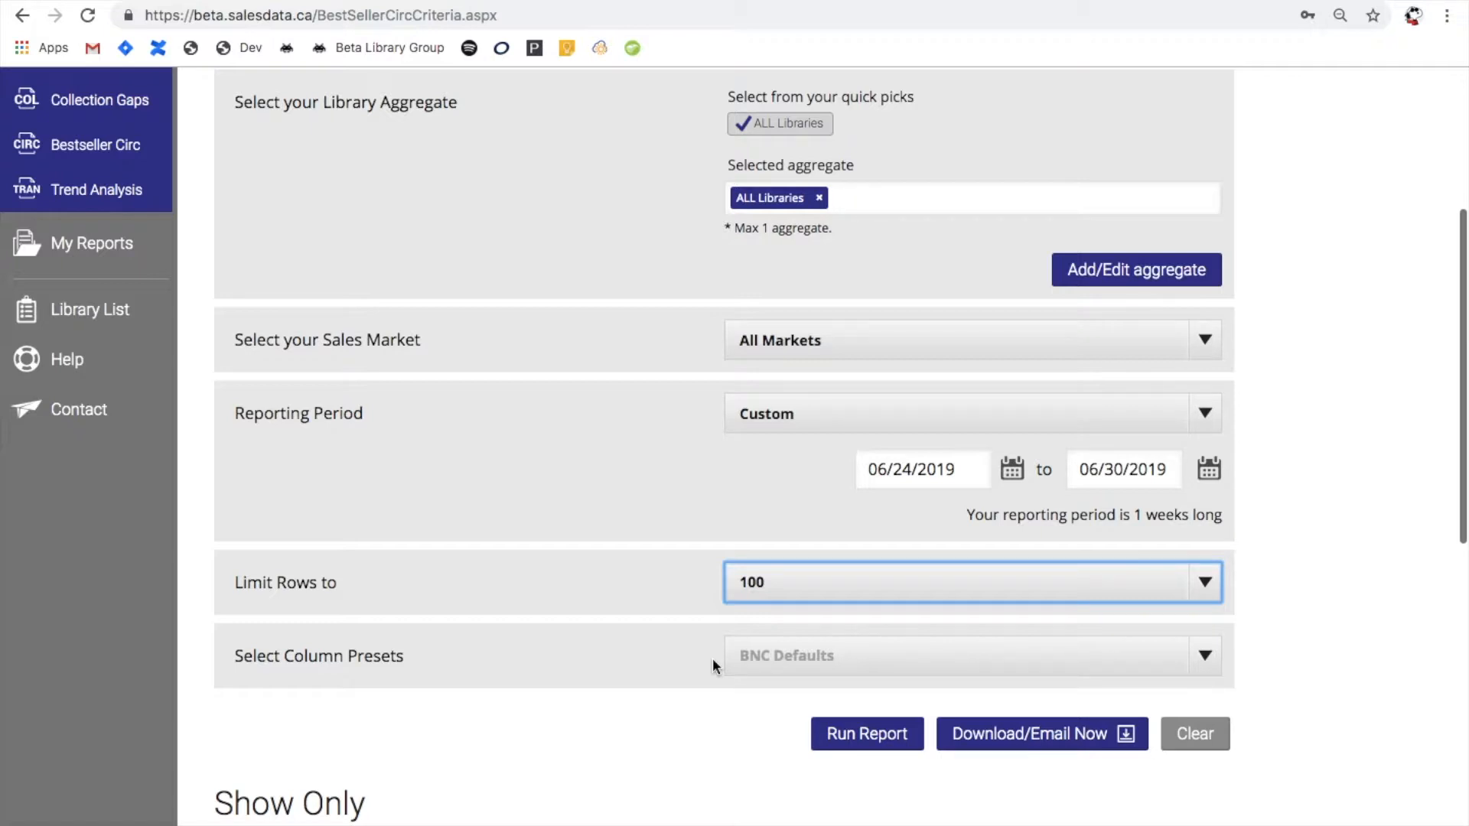
Step: Try a minimum of 10 in the Units Sold (Sales Aggregate) filter, and clear the value again
scroll(713, 660, down, 3)
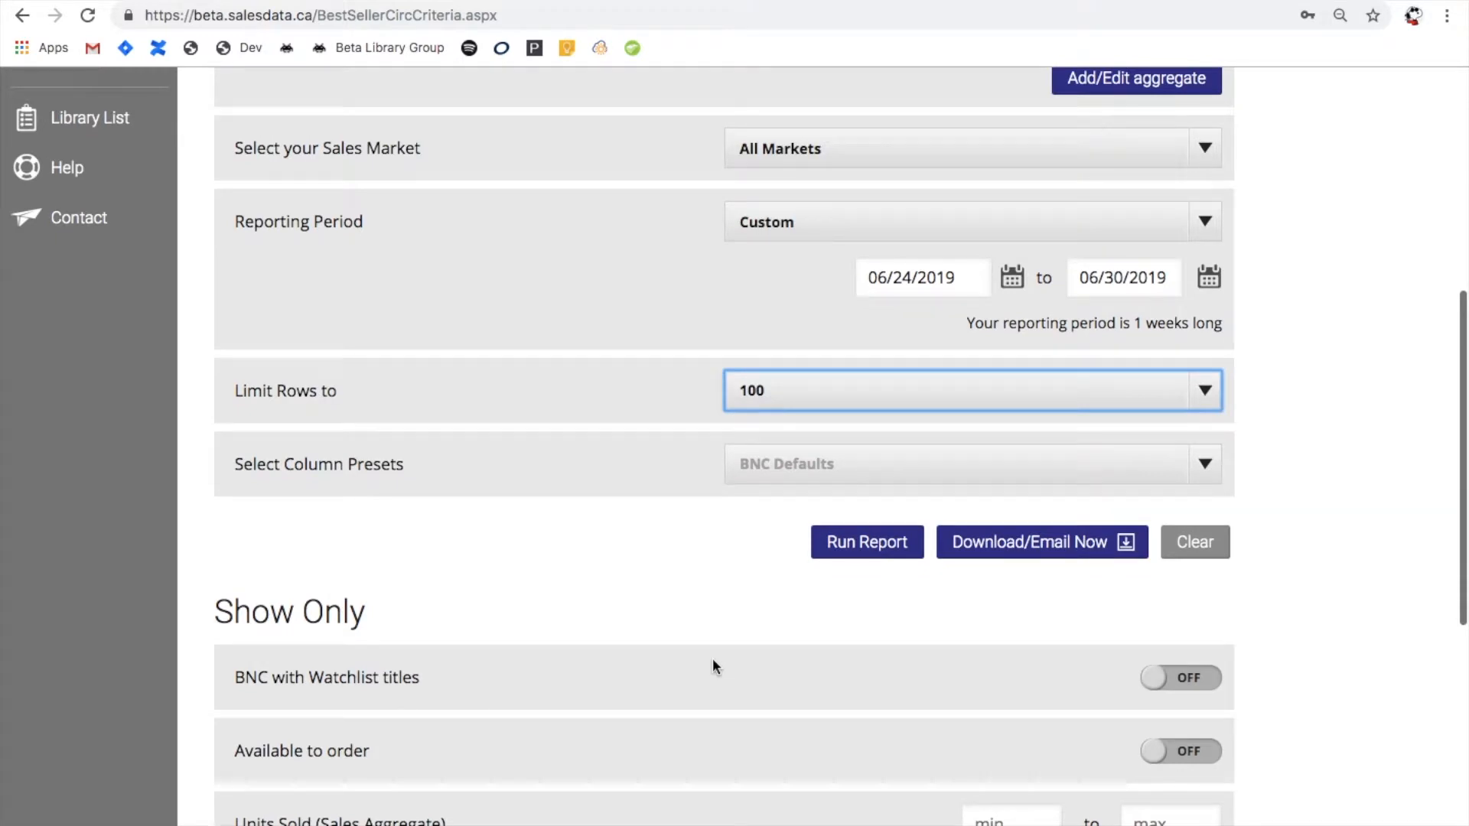
scroll(713, 667, down, 3)
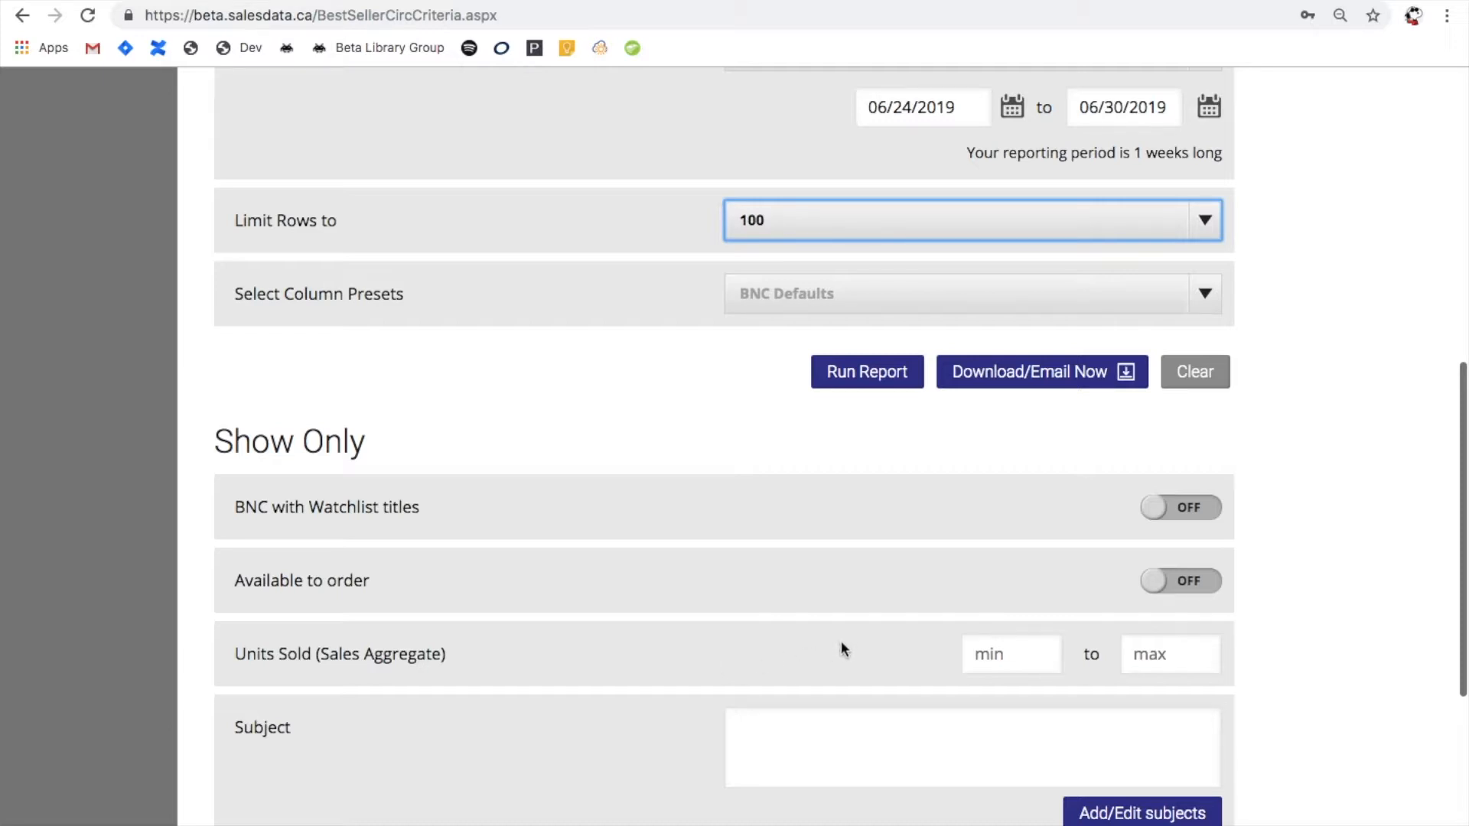
click(998, 659)
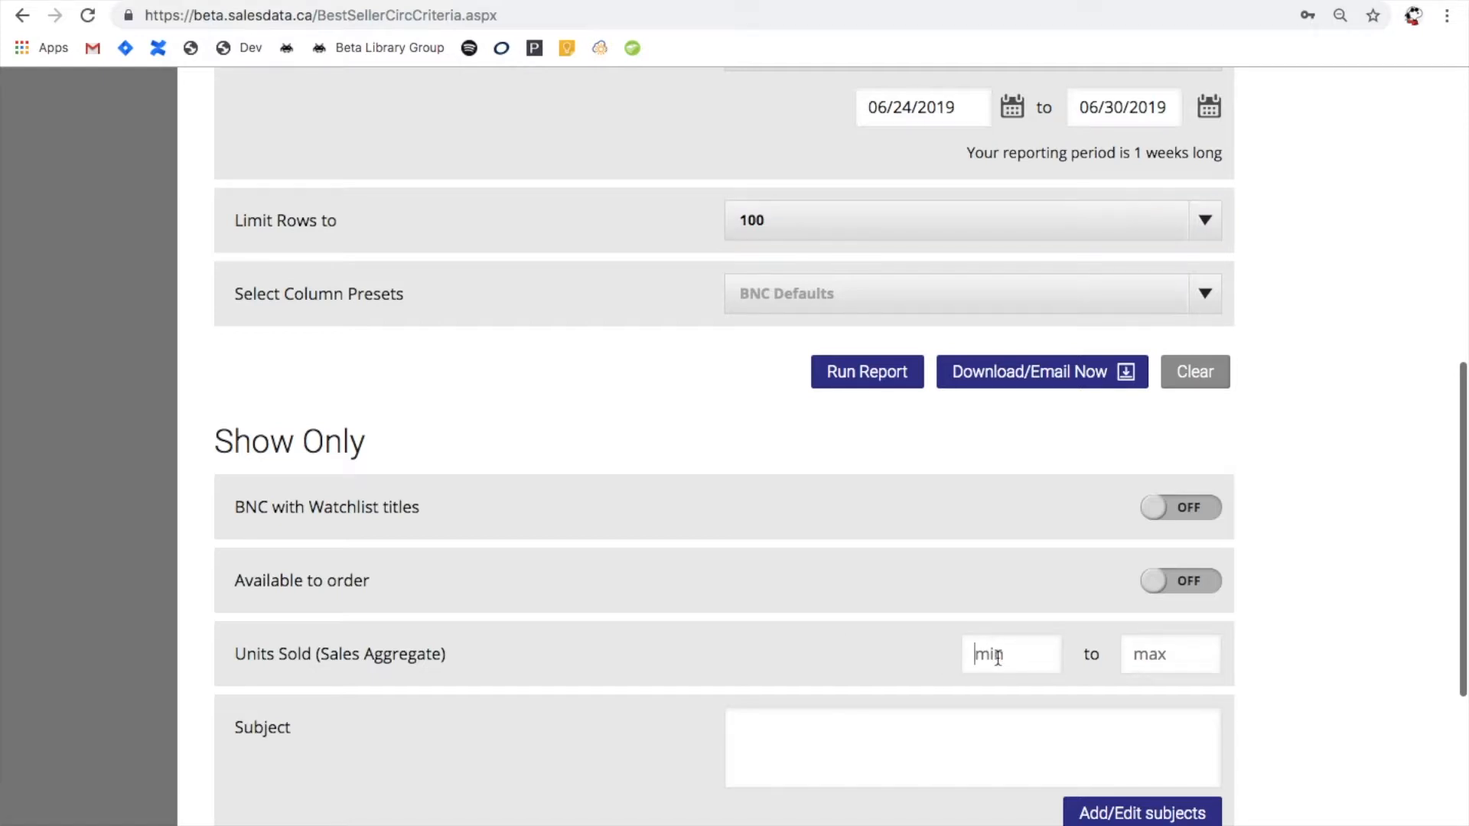
text(10)
key(BackSpace)
key(BackSpace)
Step: Look at the remaining Show Only filters and the list of selectable languages, and close the list without choosing any
scroll(890, 608, down, 3)
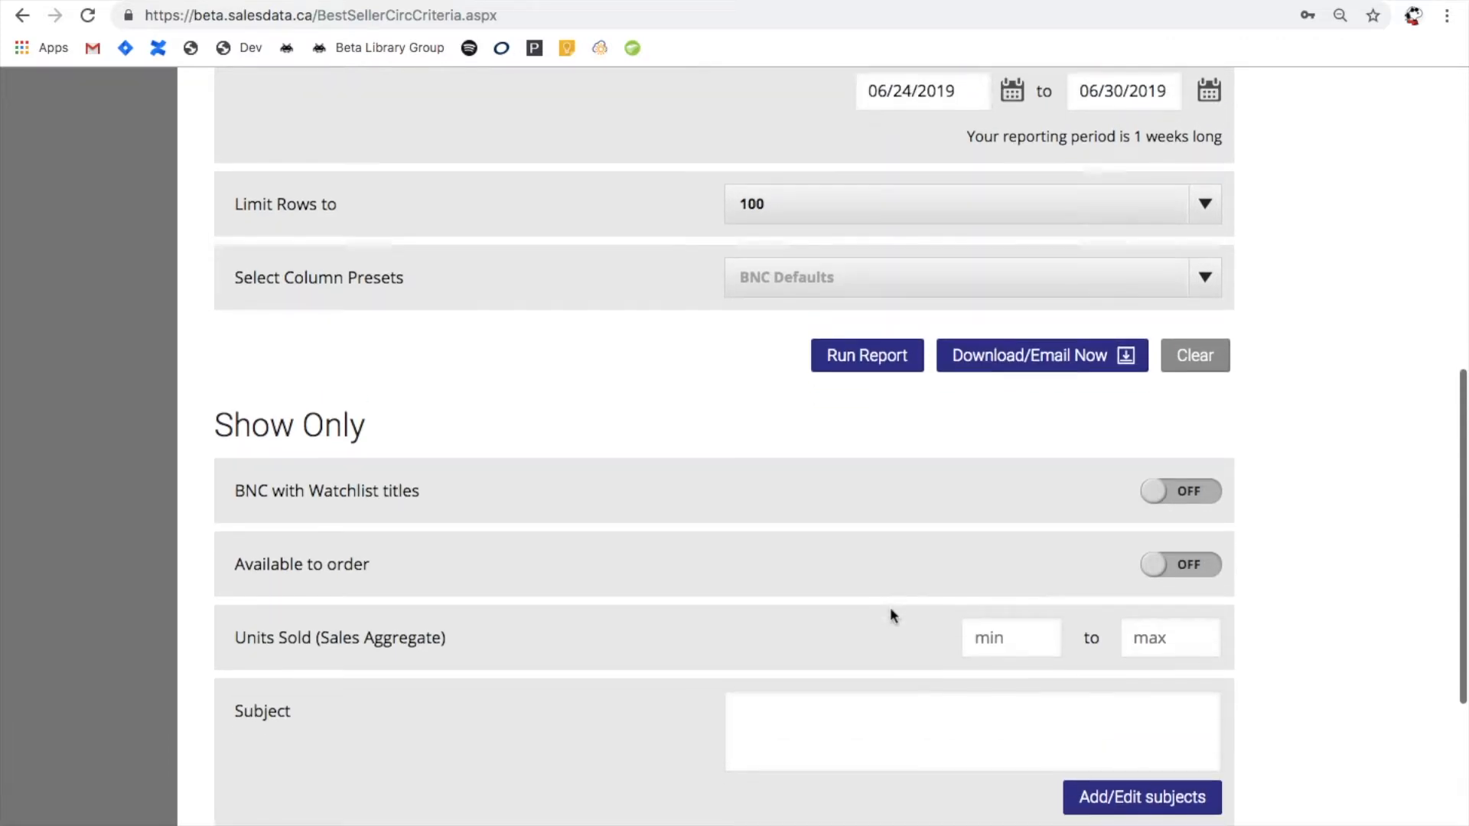
scroll(1100, 658, down, 3)
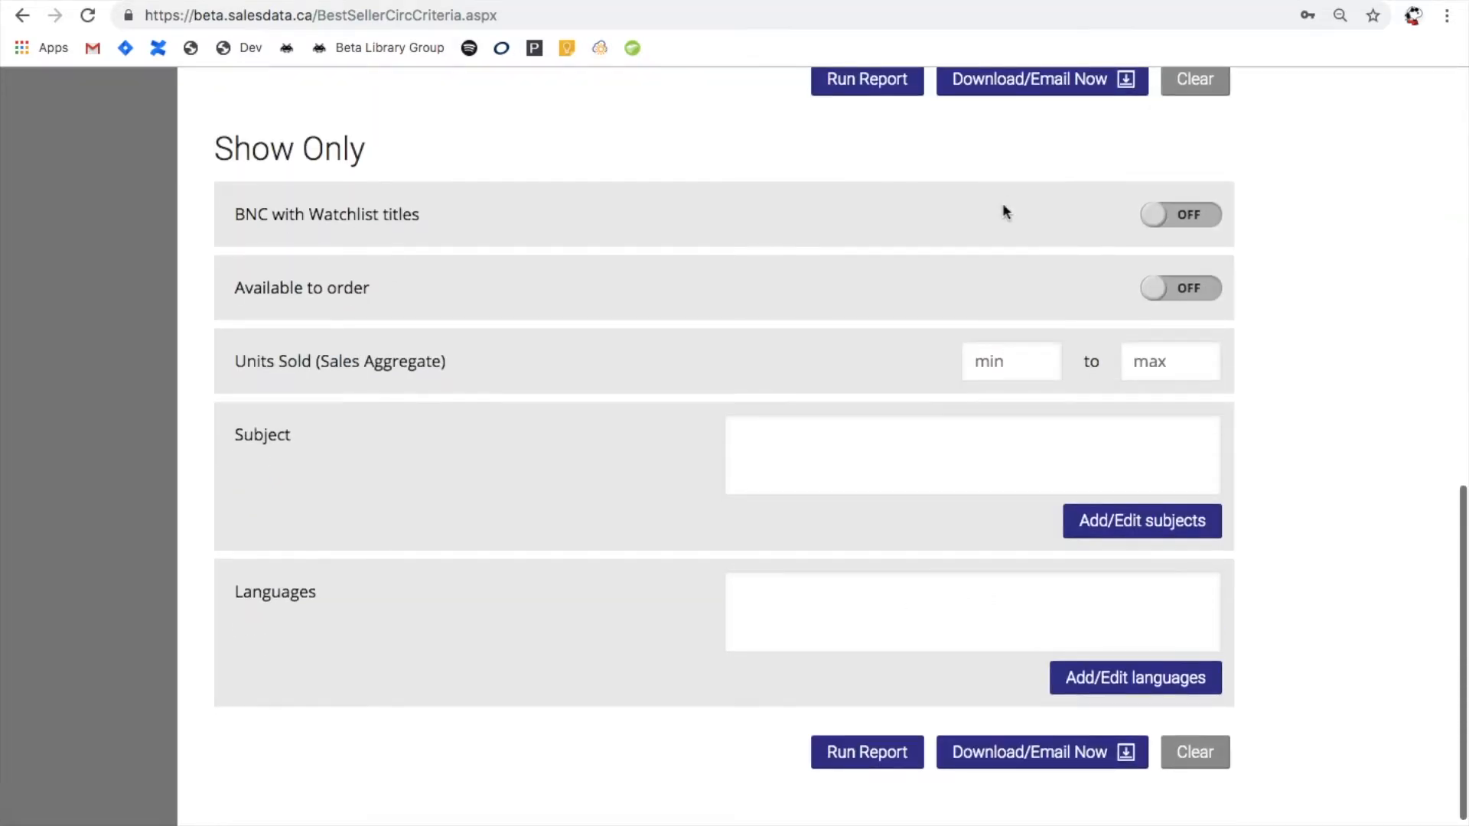
click(1086, 692)
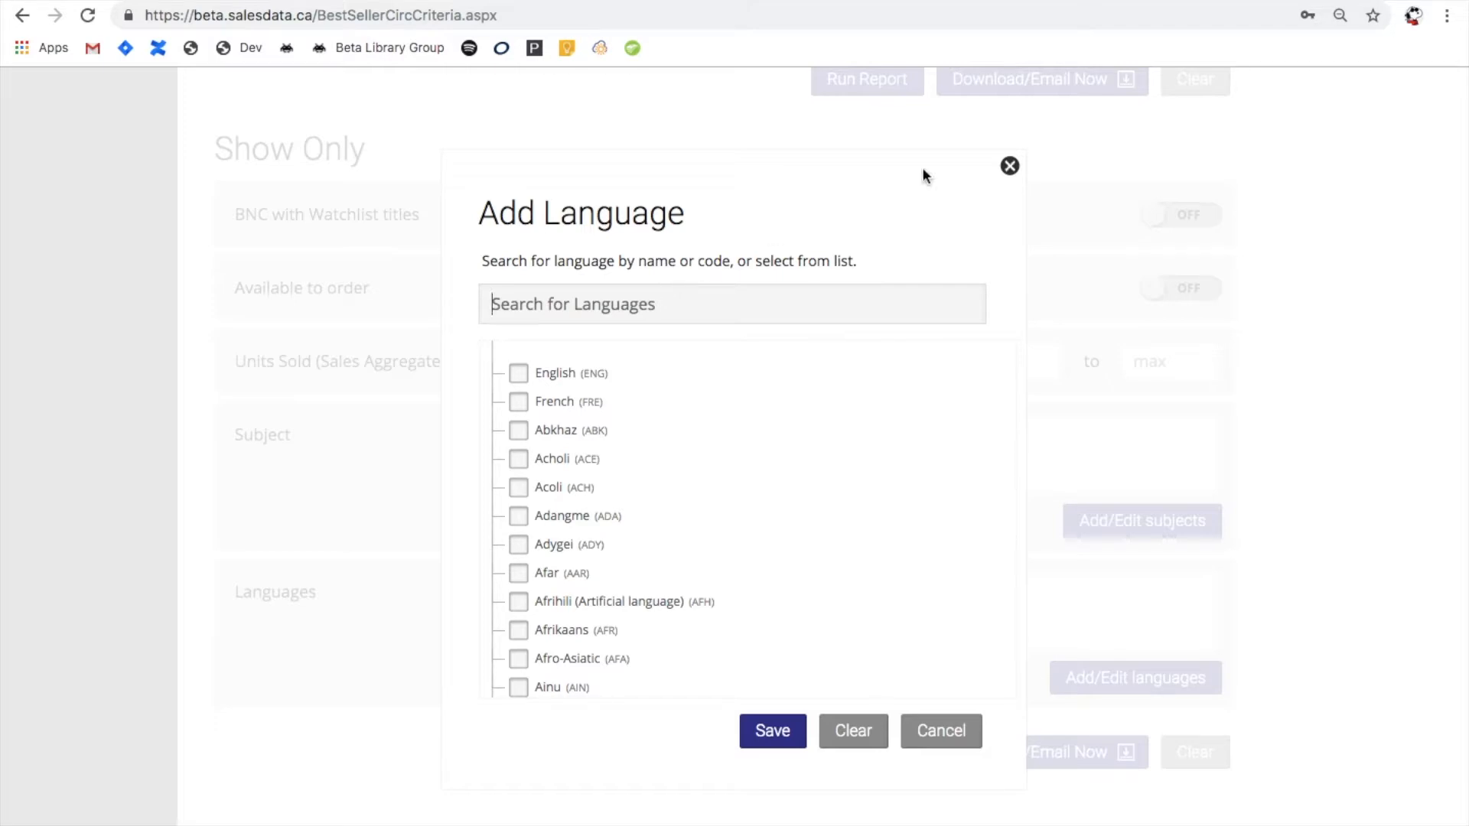
click(1010, 166)
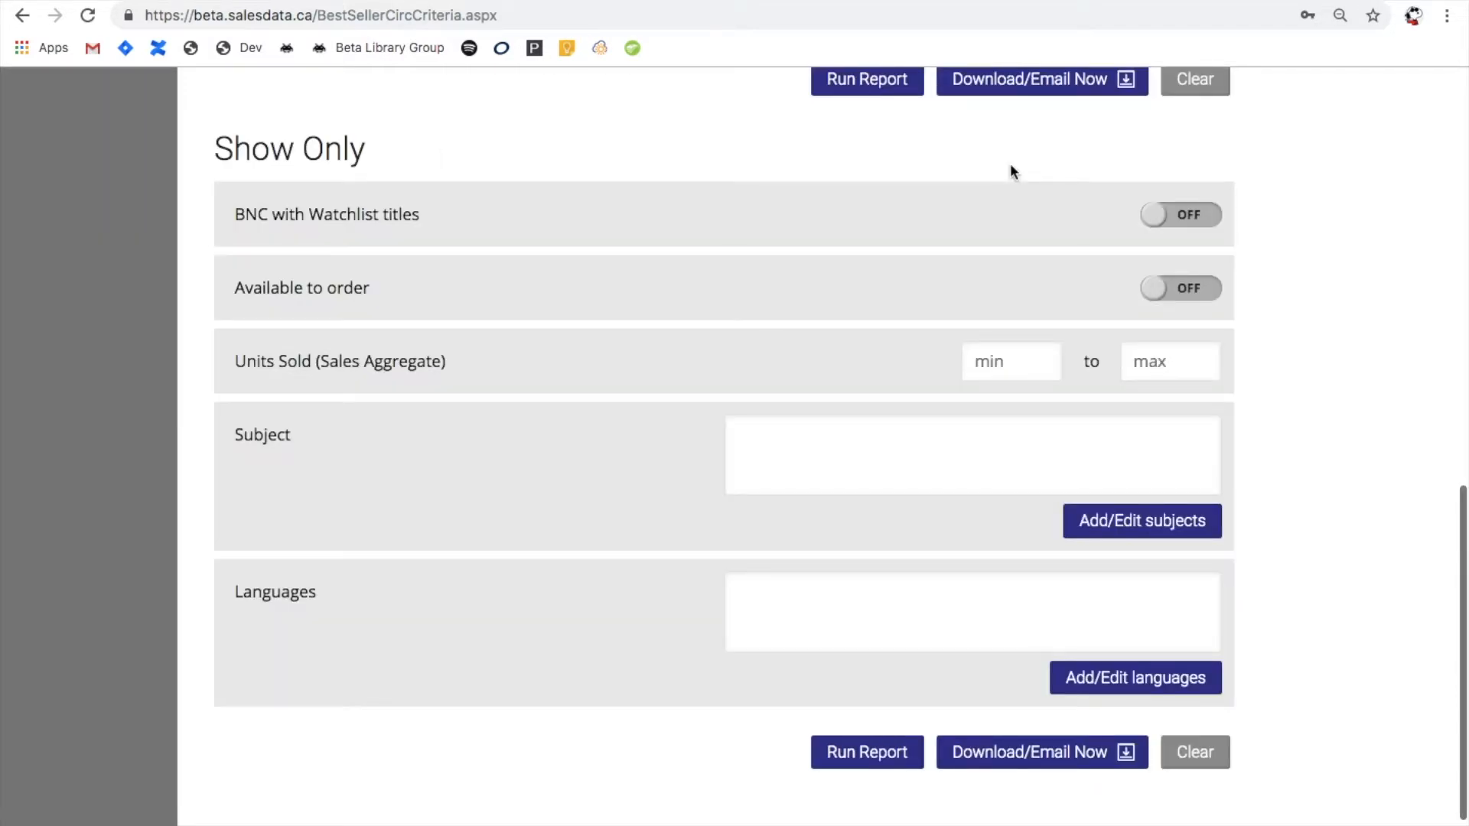
Step: Run the Bestseller Circ report and look across its result columns from the title details to the library circulation figures
click(851, 761)
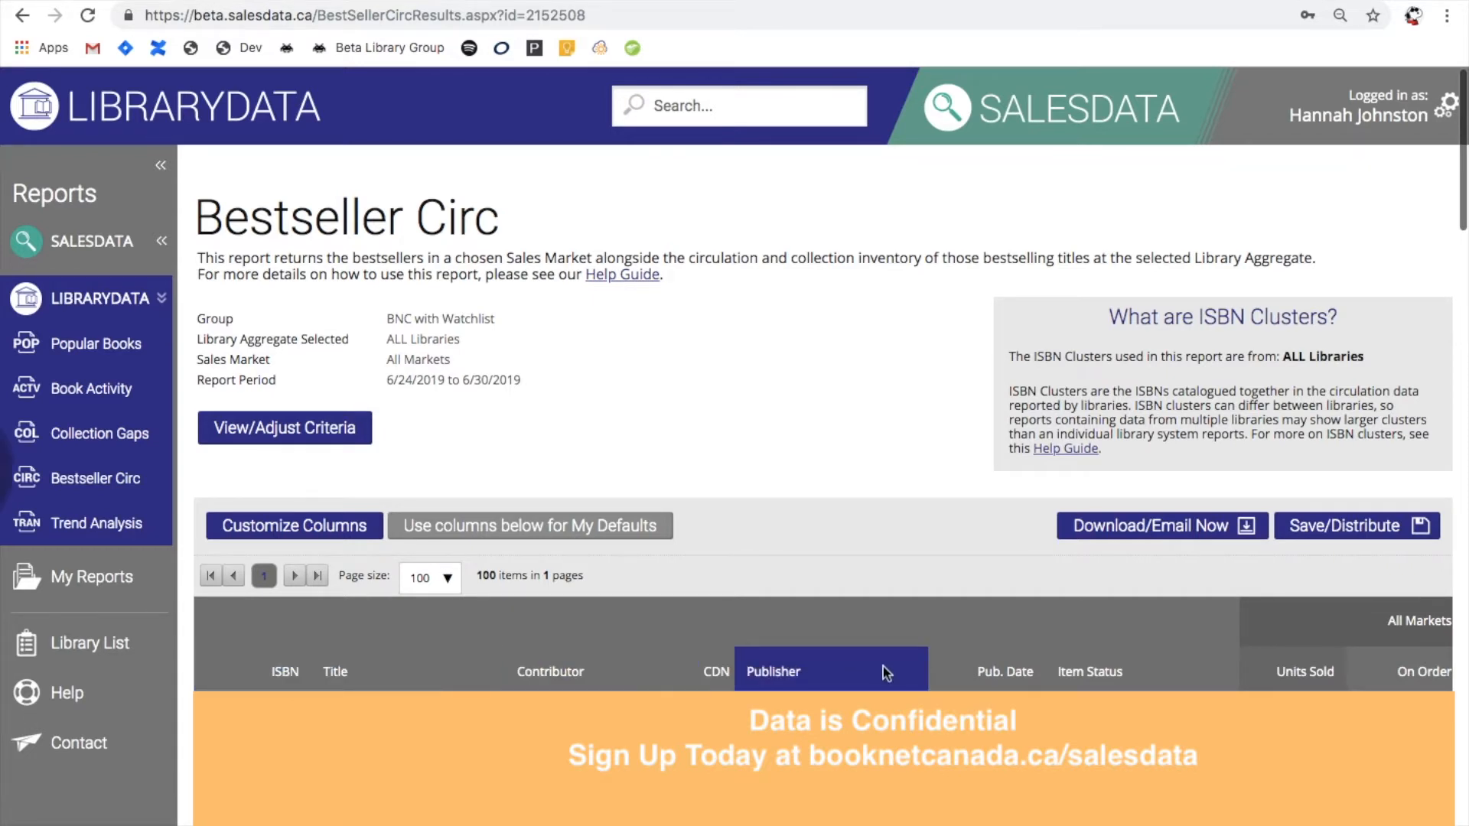
scroll(883, 667, right, 2)
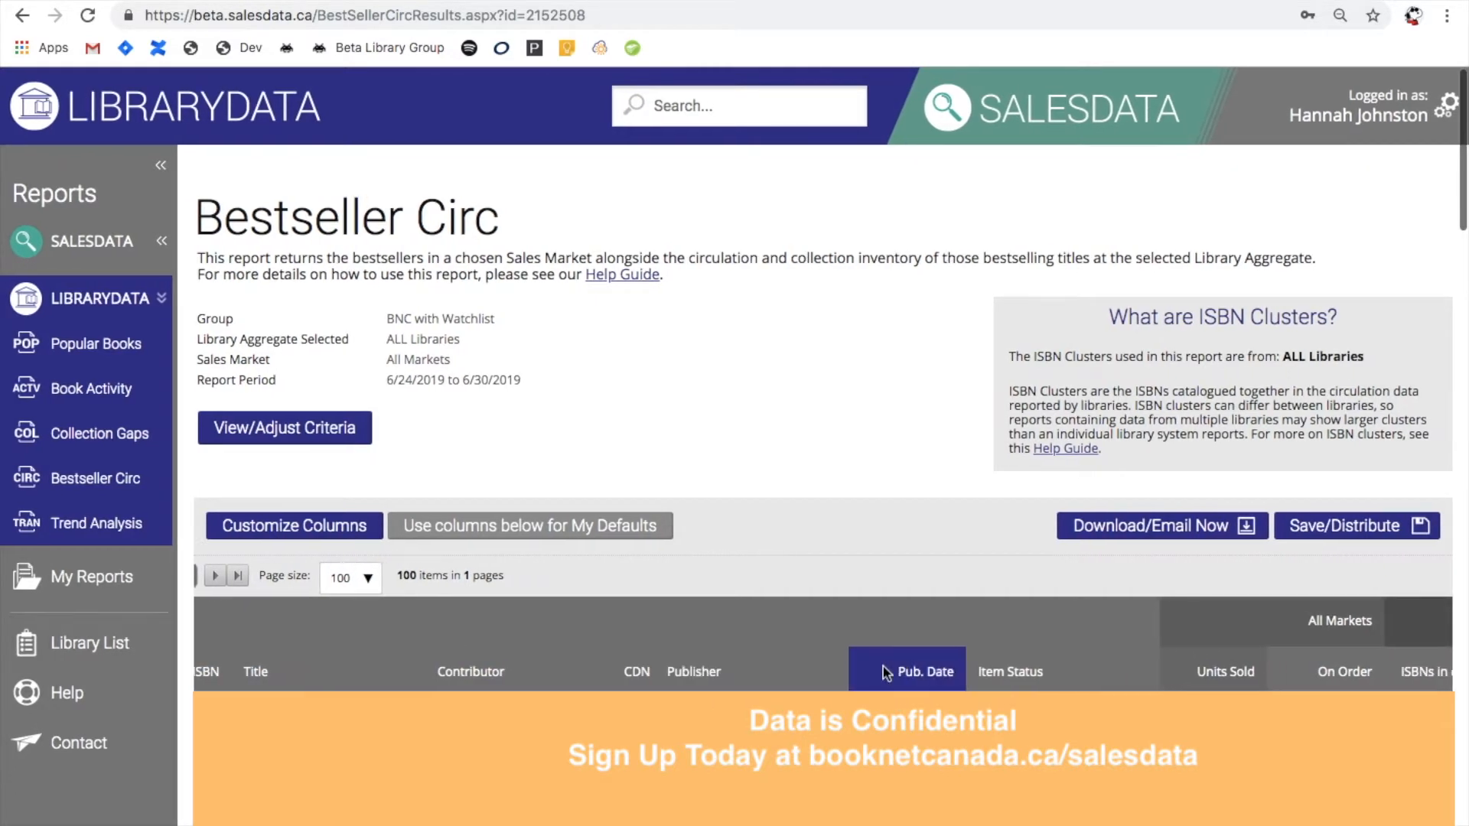
scroll(883, 668, right, 6)
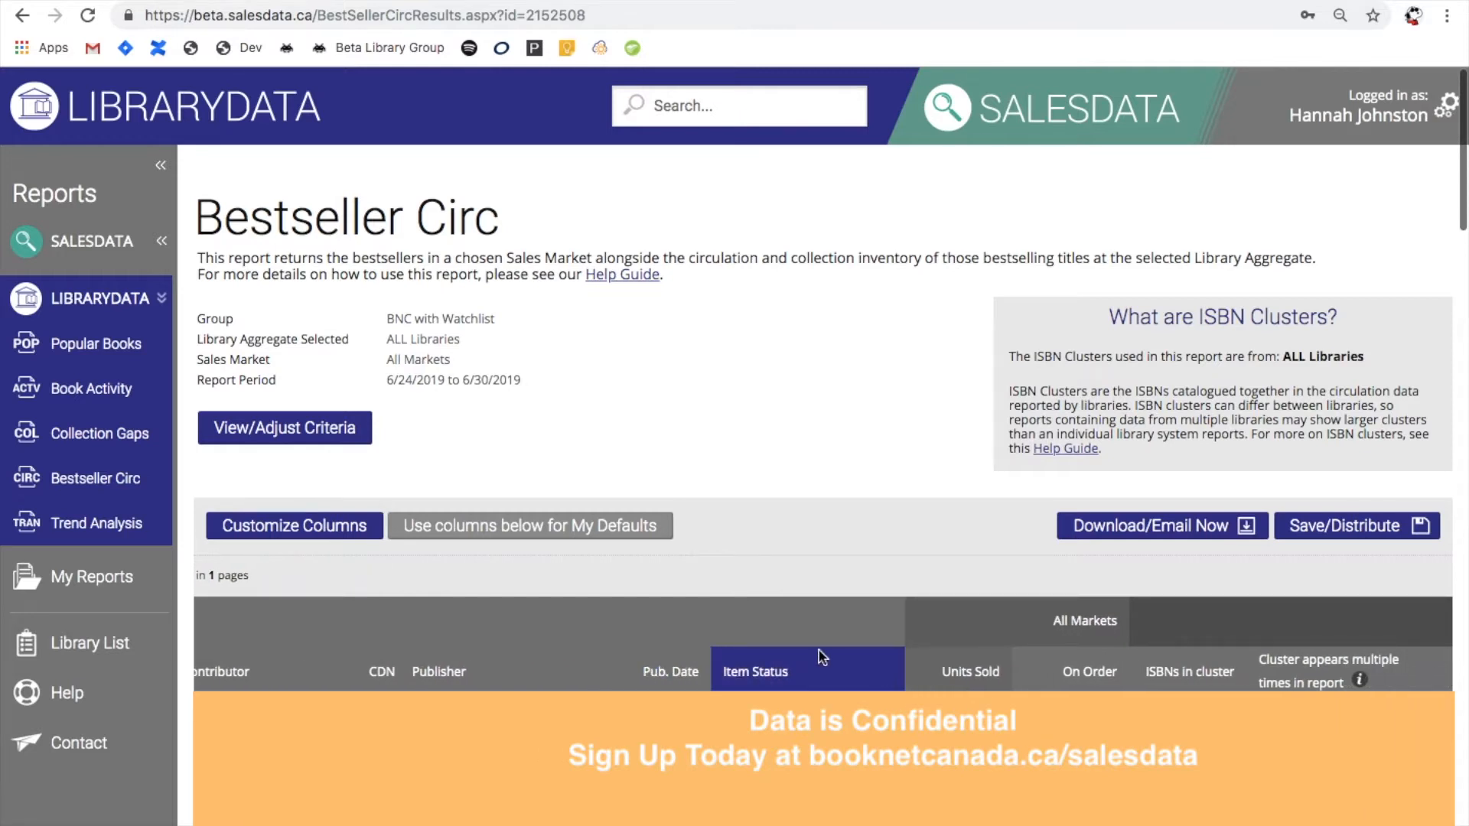
scroll(851, 662, right, 4)
scroll(798, 649, right, 3)
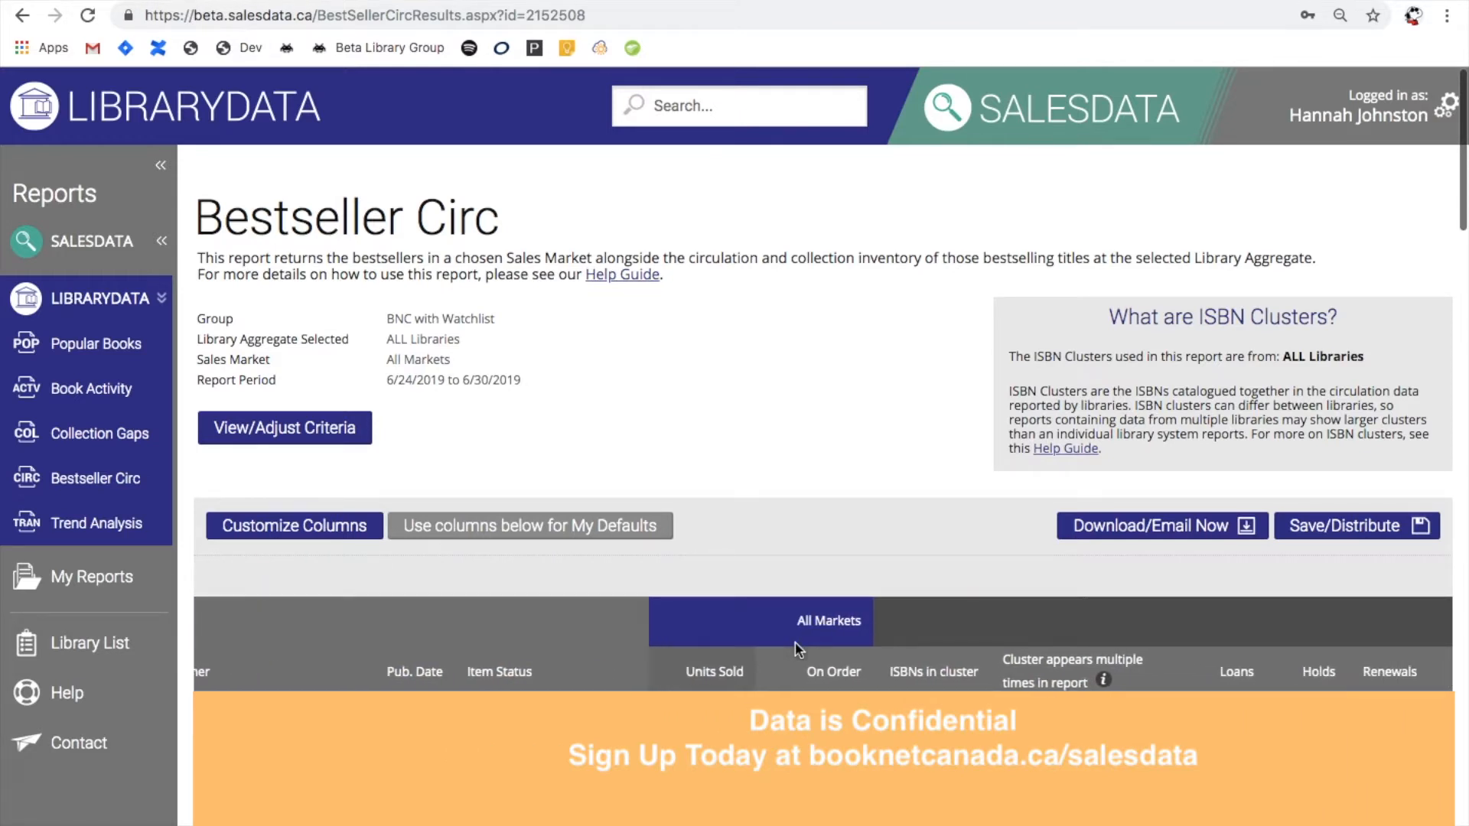
scroll(796, 649, right, 6)
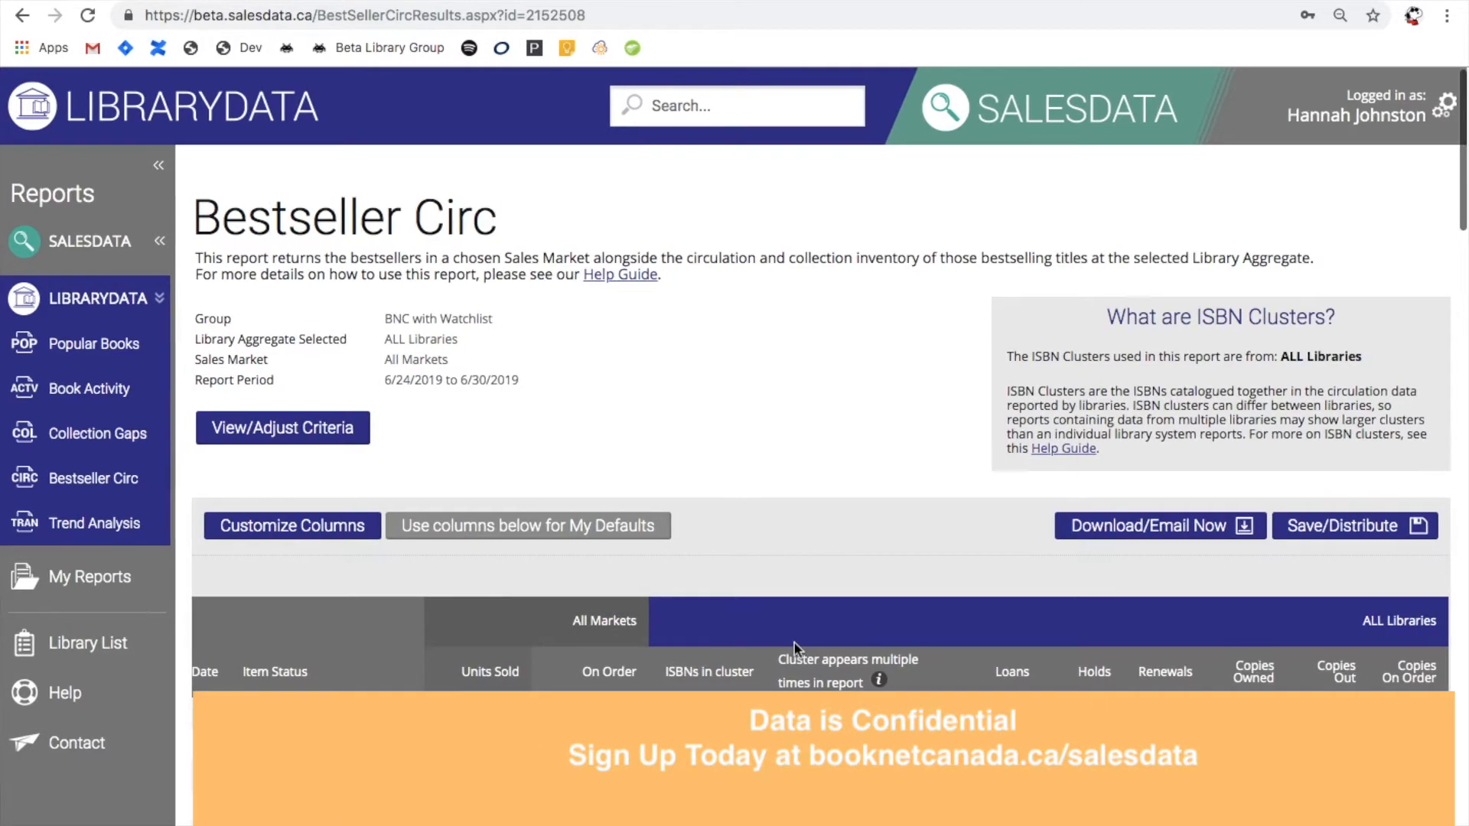